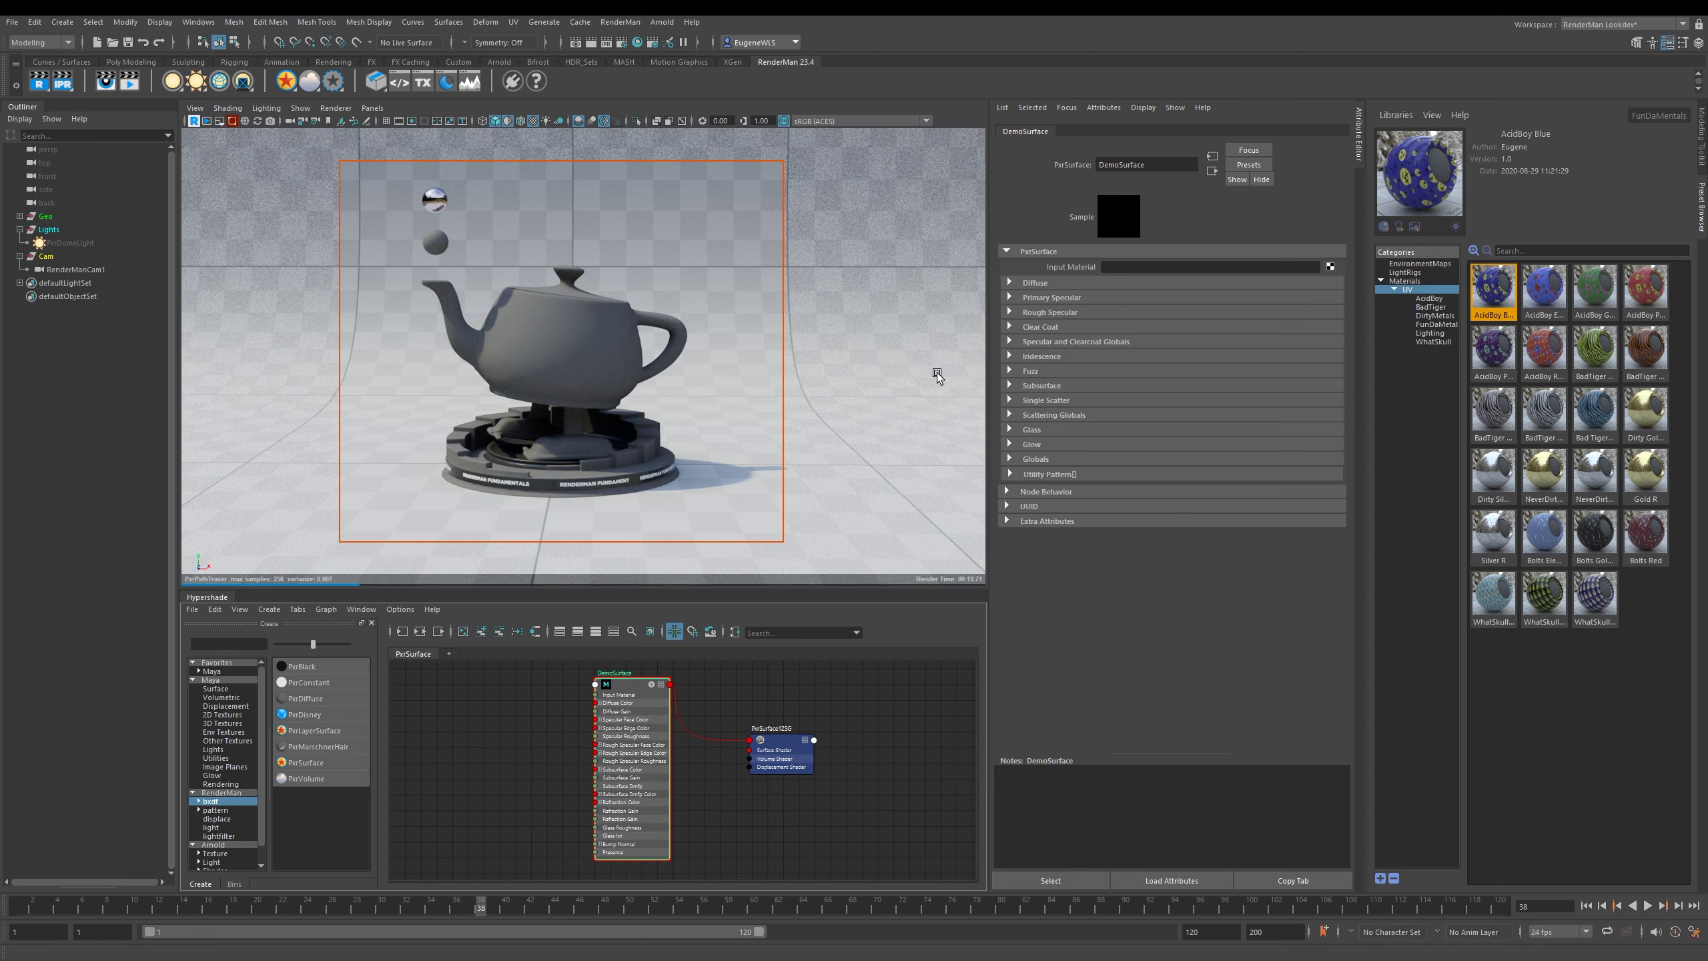
# Step: Expand the DemoSurface material's Diffuse section, then collapse it again
pyautogui.click(1043, 285)
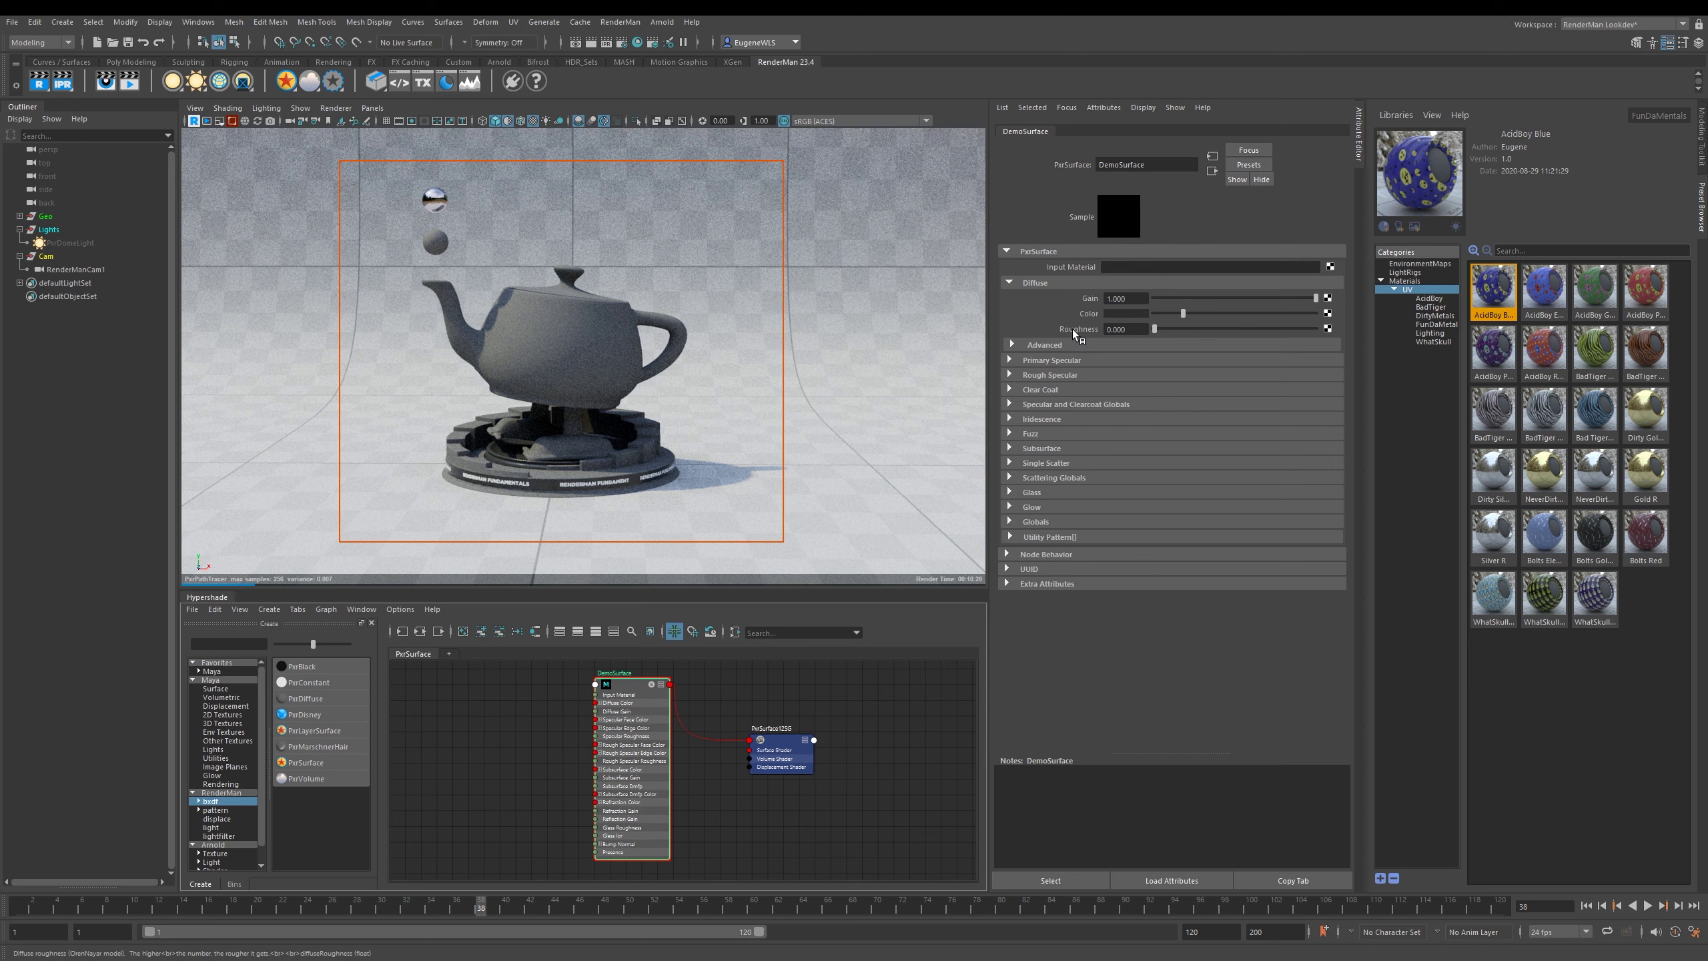
pyautogui.click(1035, 284)
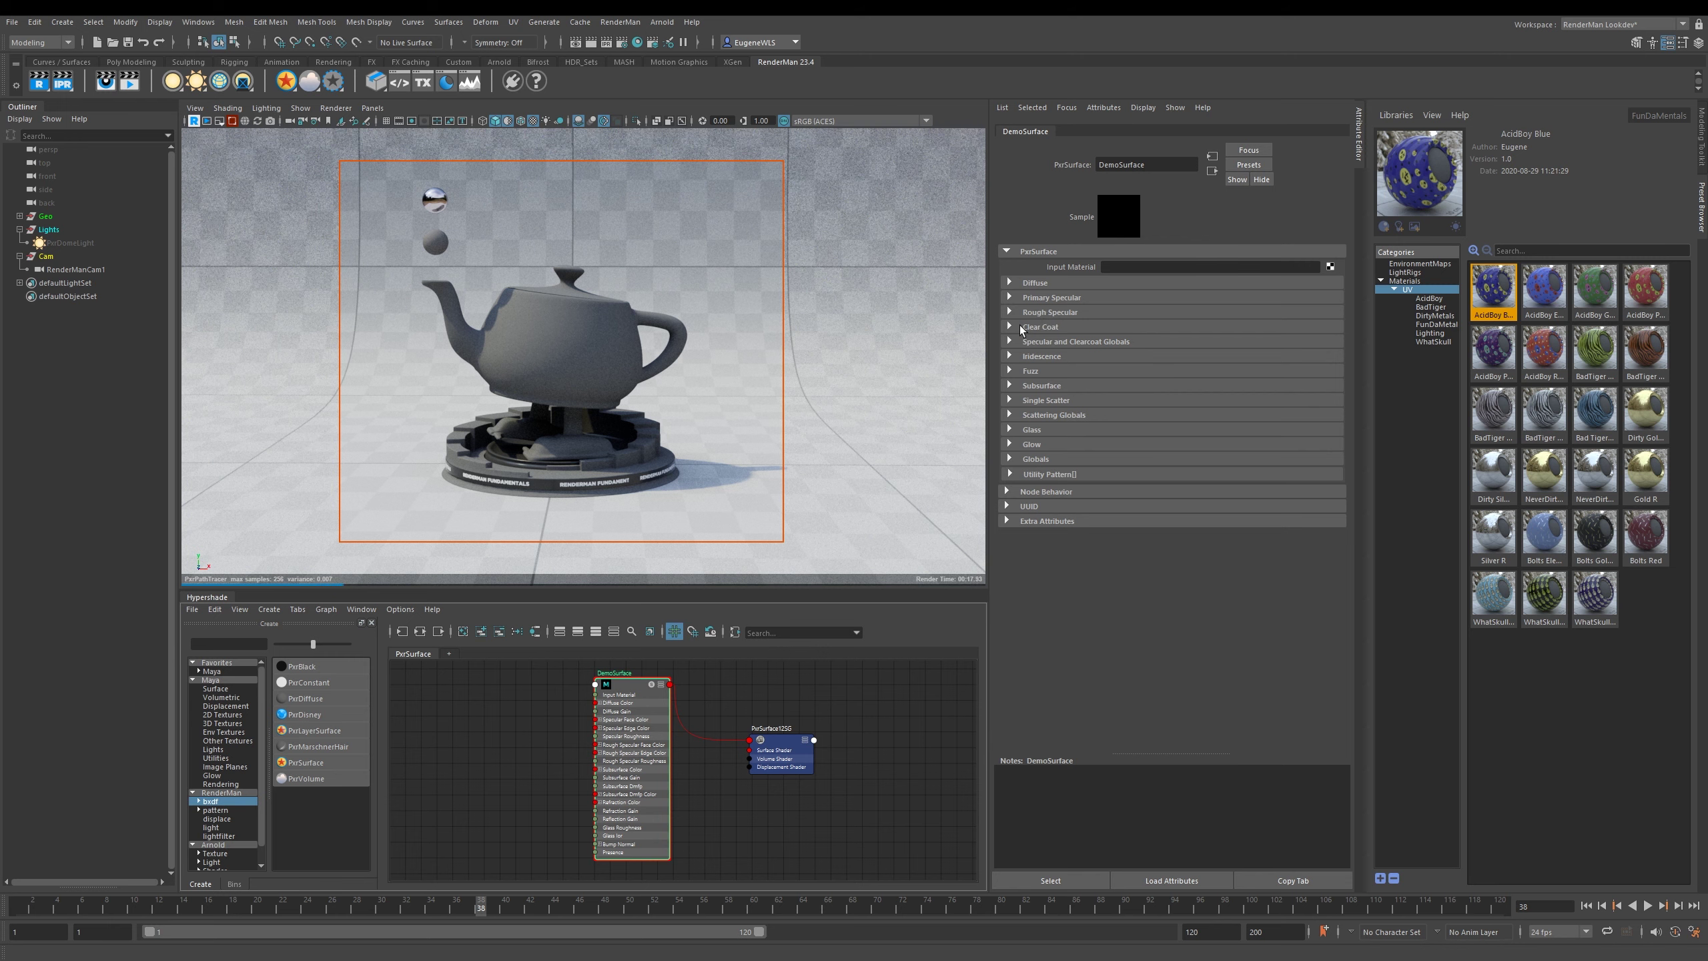
pyautogui.click(1026, 313)
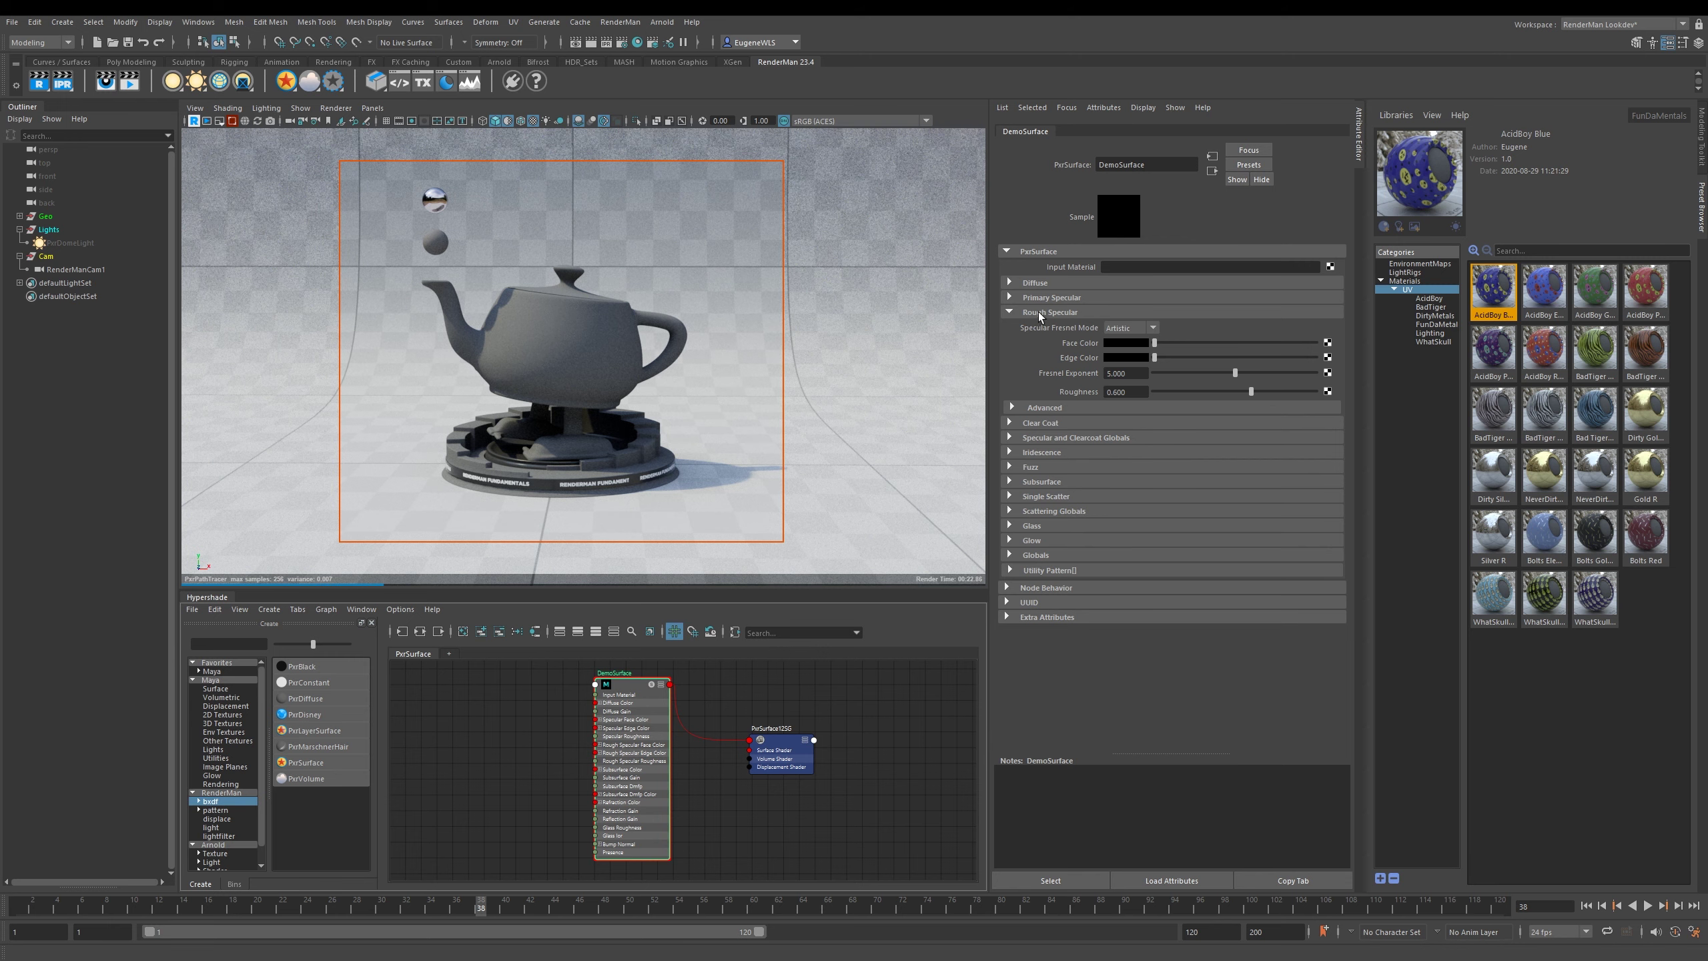
pyautogui.click(1009, 298)
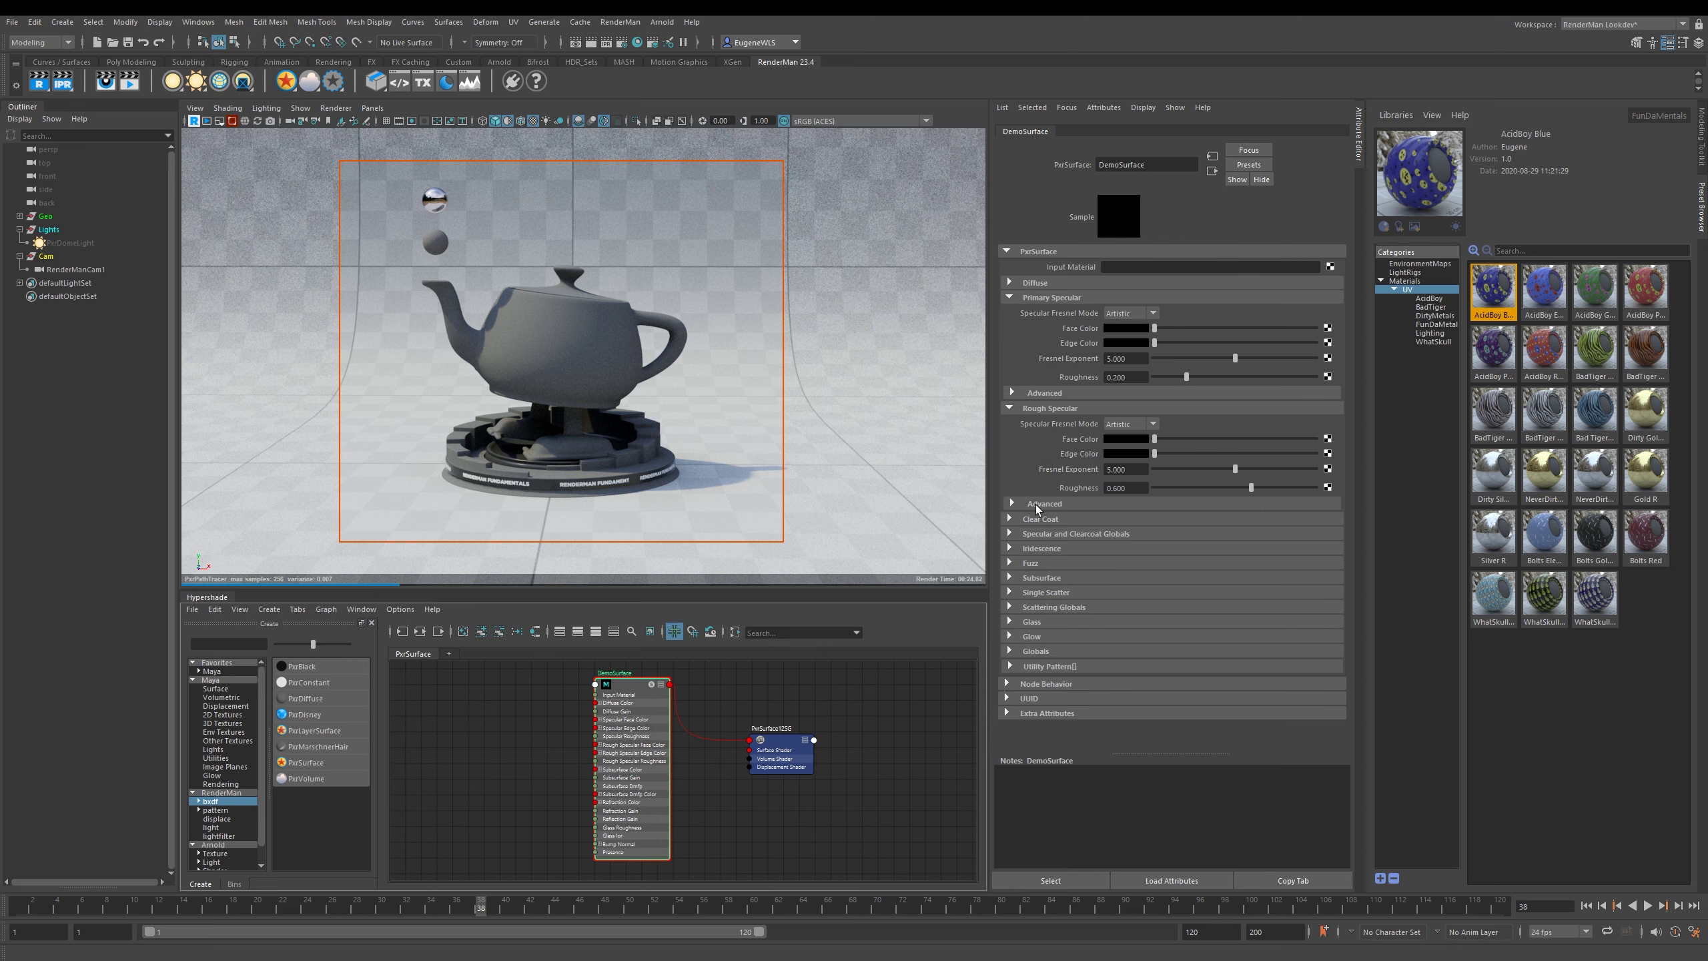
pyautogui.click(1009, 520)
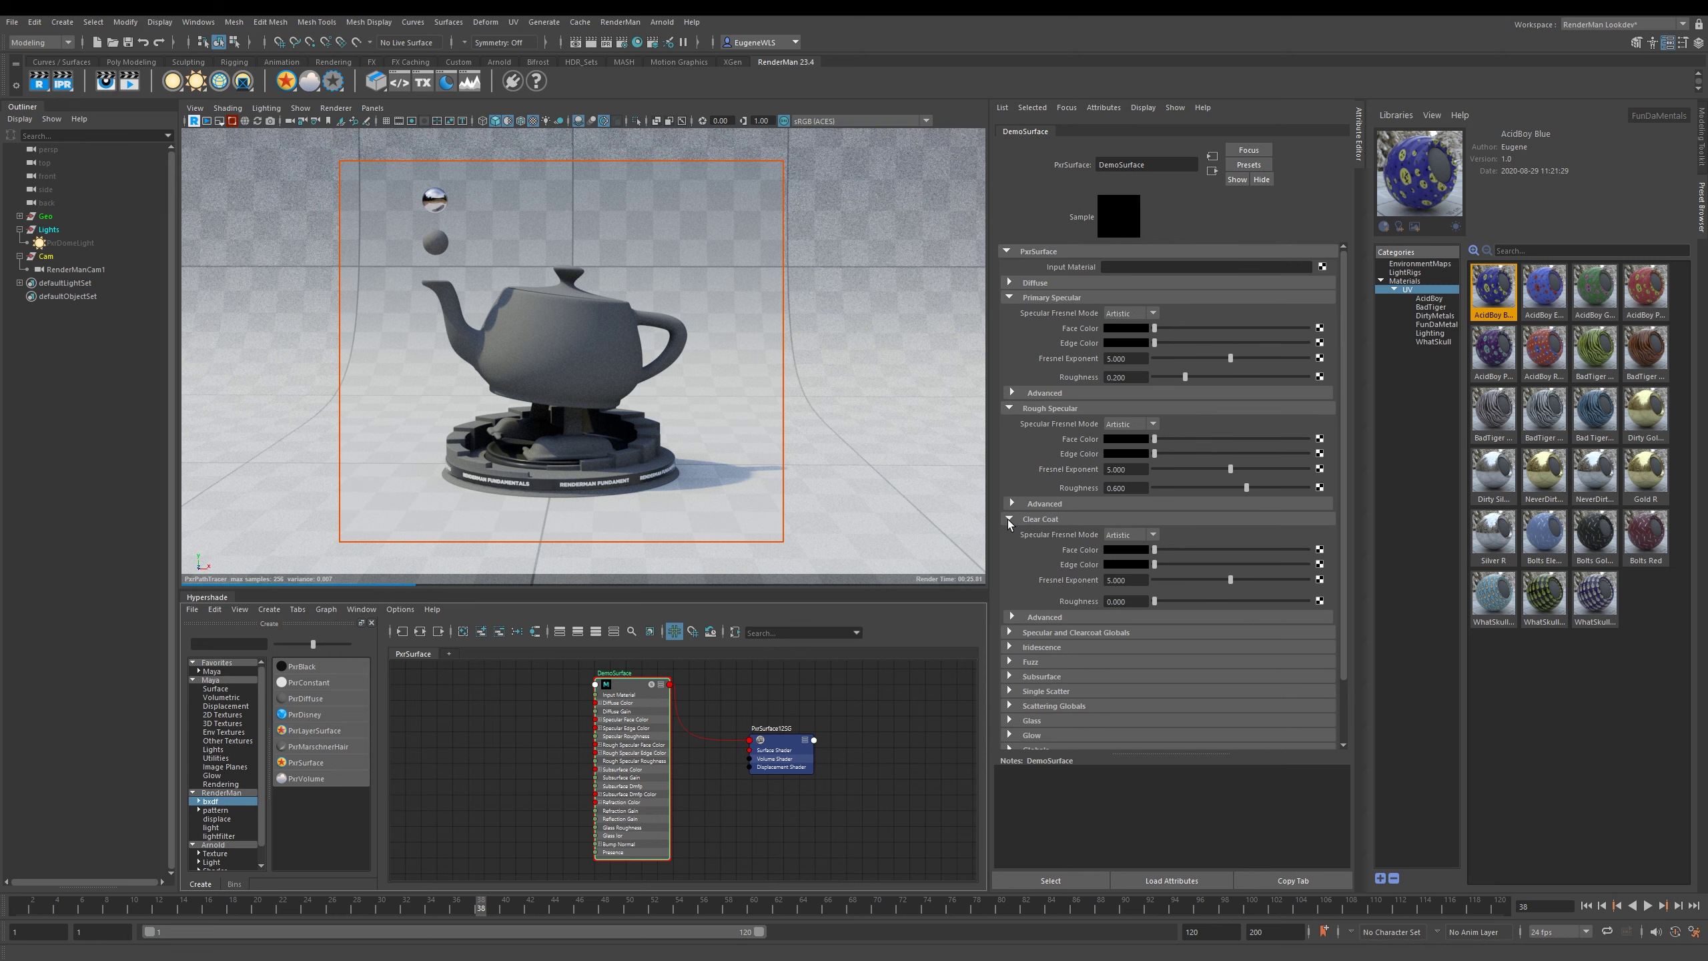
pyautogui.click(1043, 519)
pyautogui.click(1047, 409)
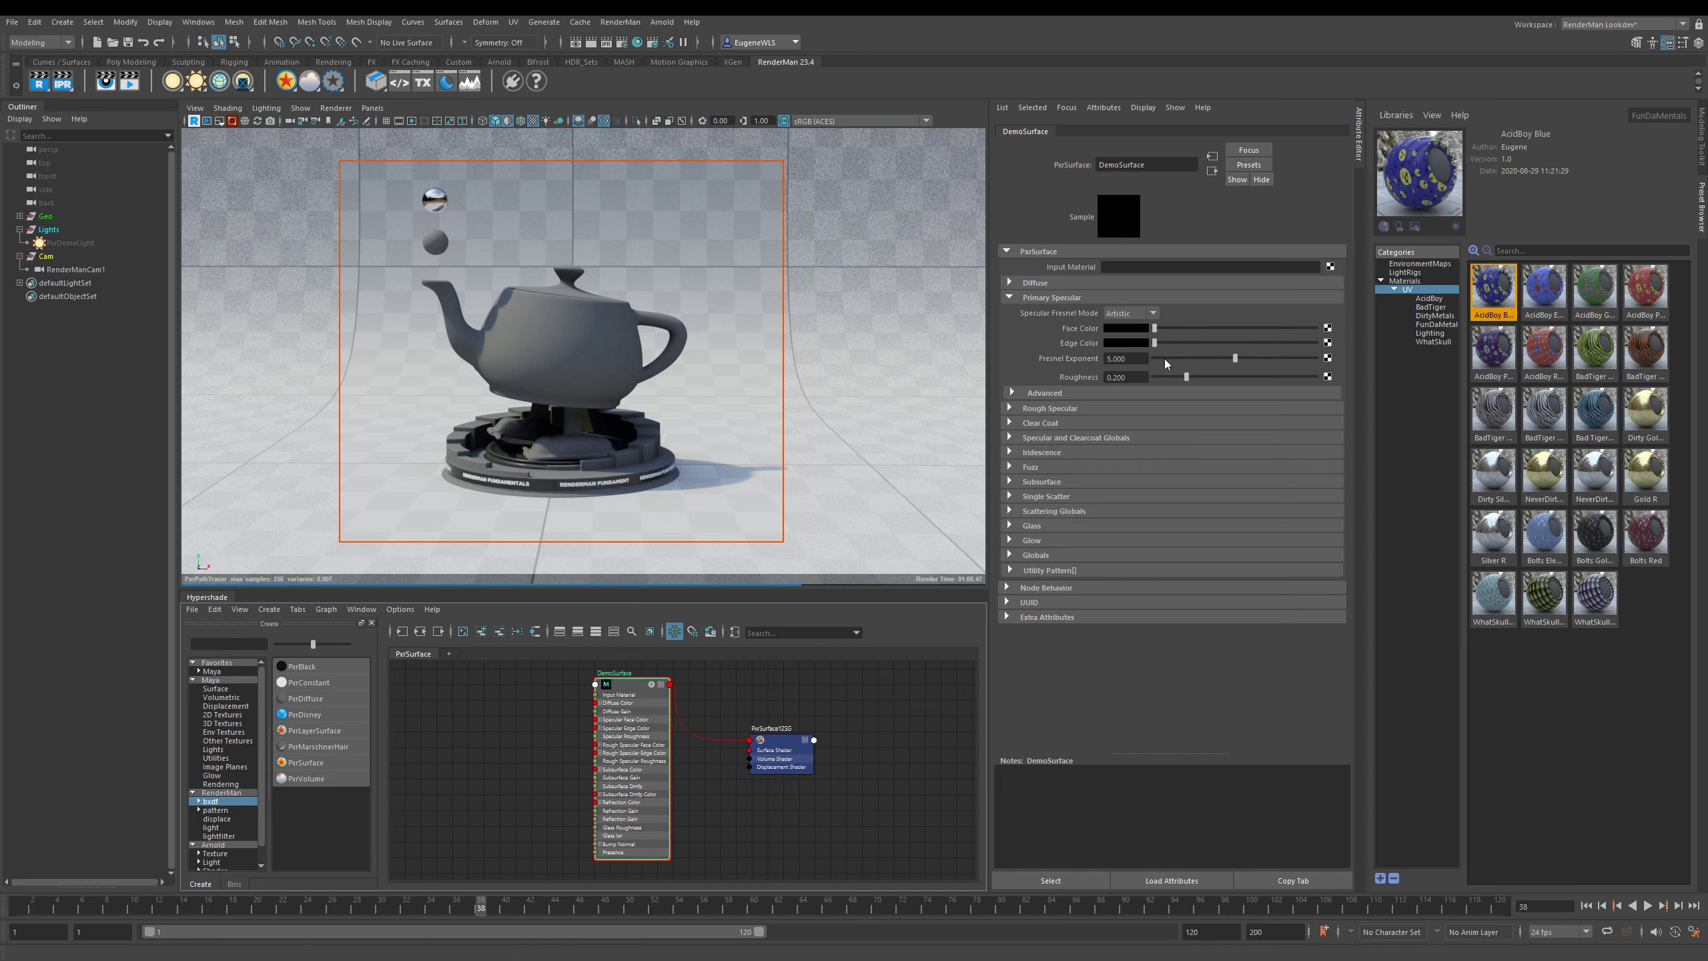
pyautogui.moveTo(1165, 341); pyautogui.dragTo(1341, 351)
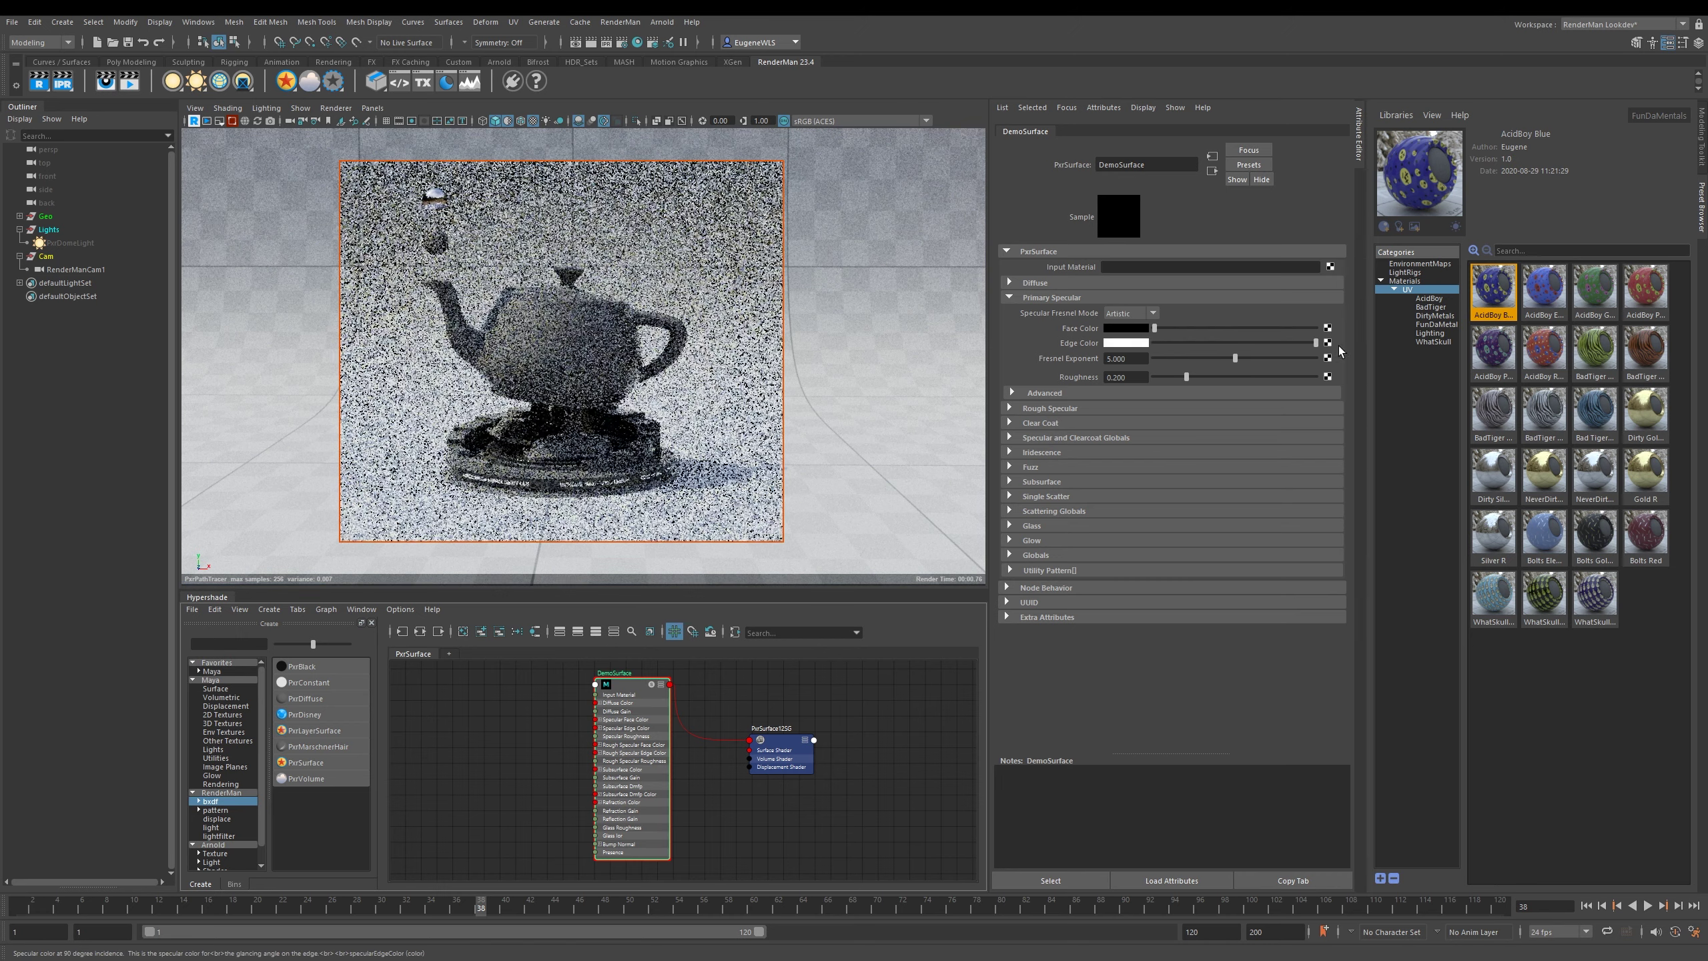
pyautogui.click(1130, 313)
pyautogui.click(1123, 339)
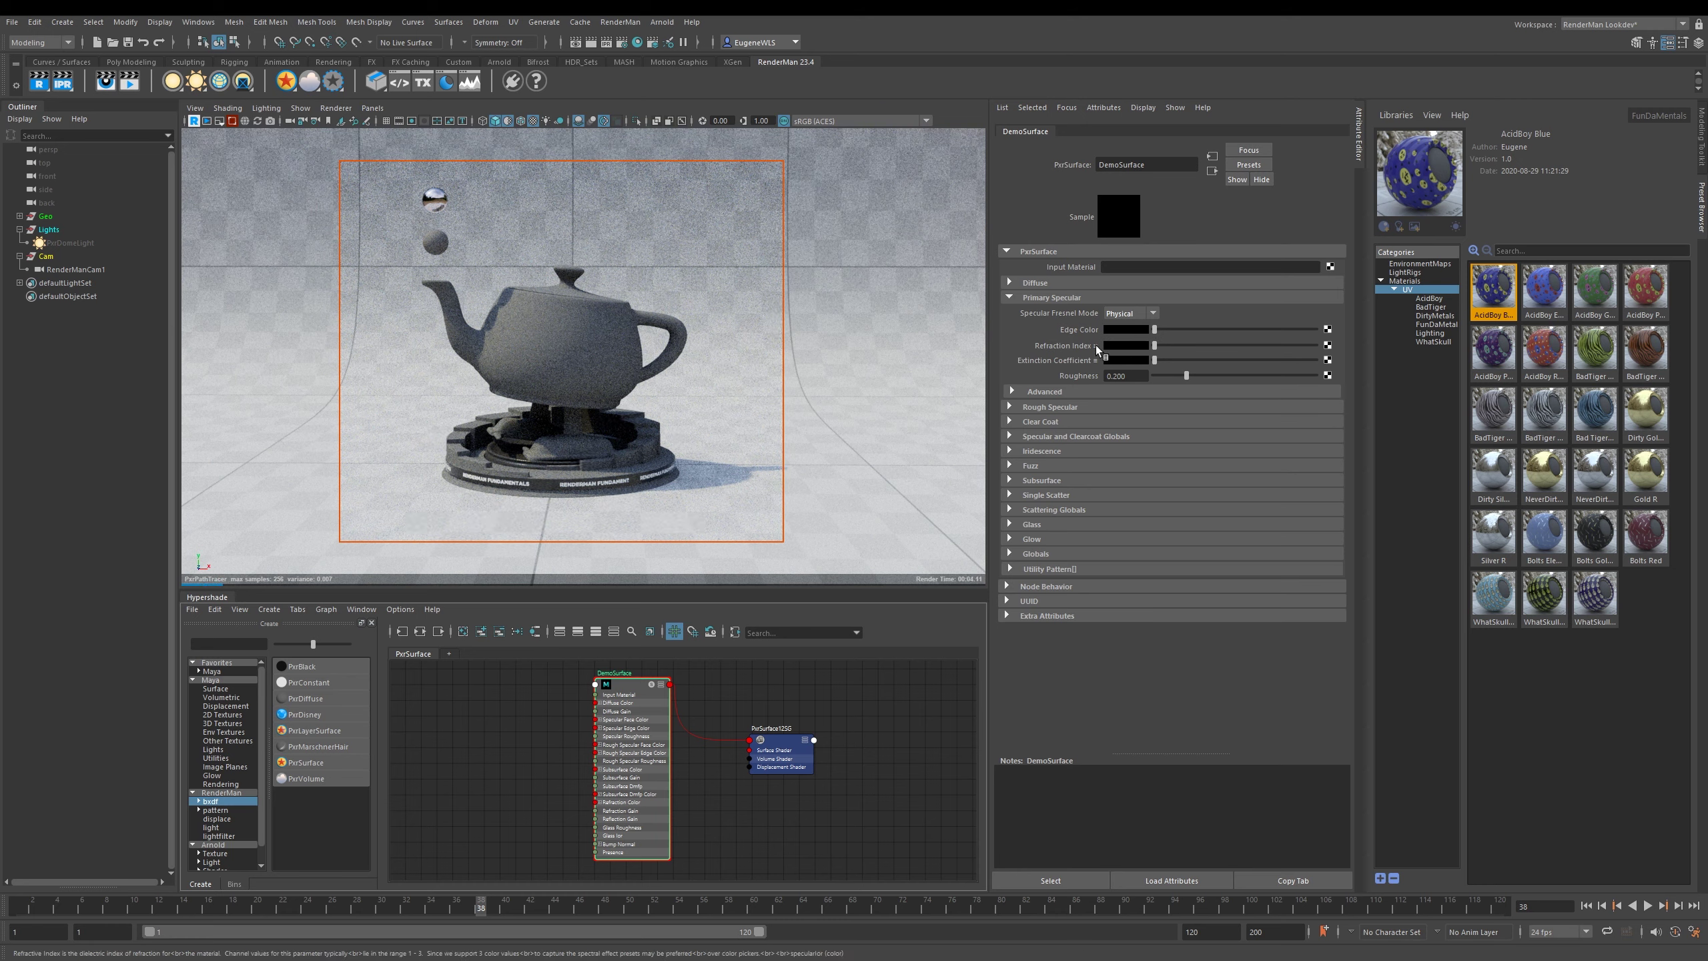
pyautogui.click(1095, 344)
pyautogui.click(1033, 387)
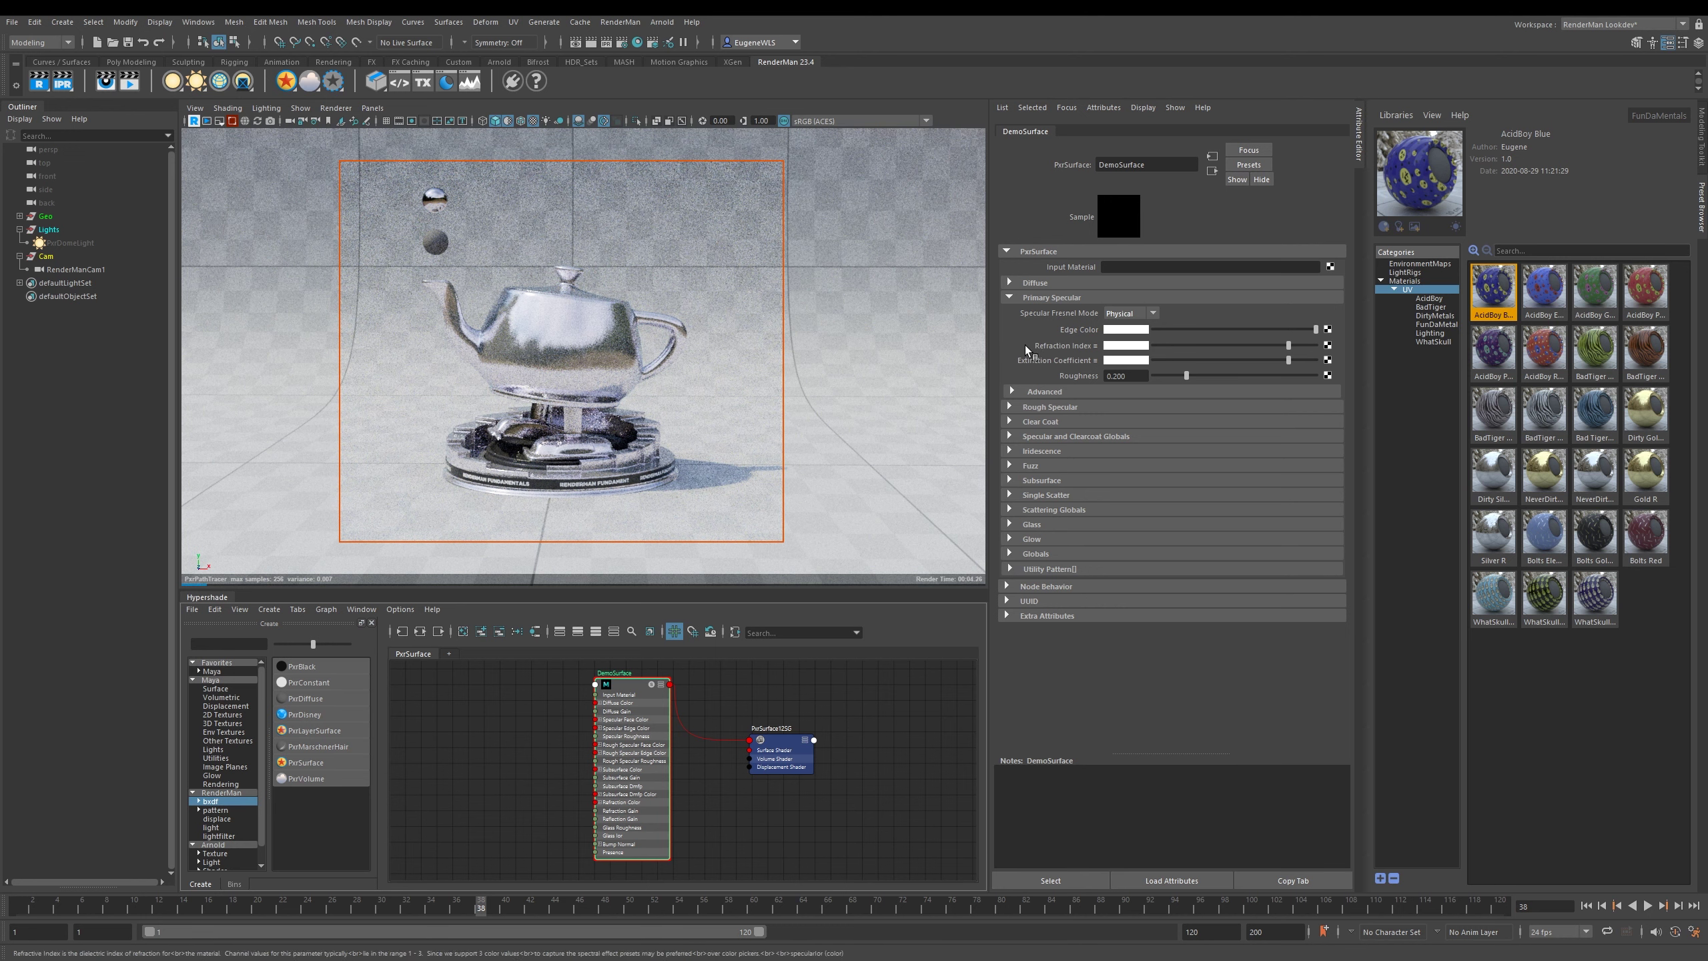
pyautogui.click(1030, 297)
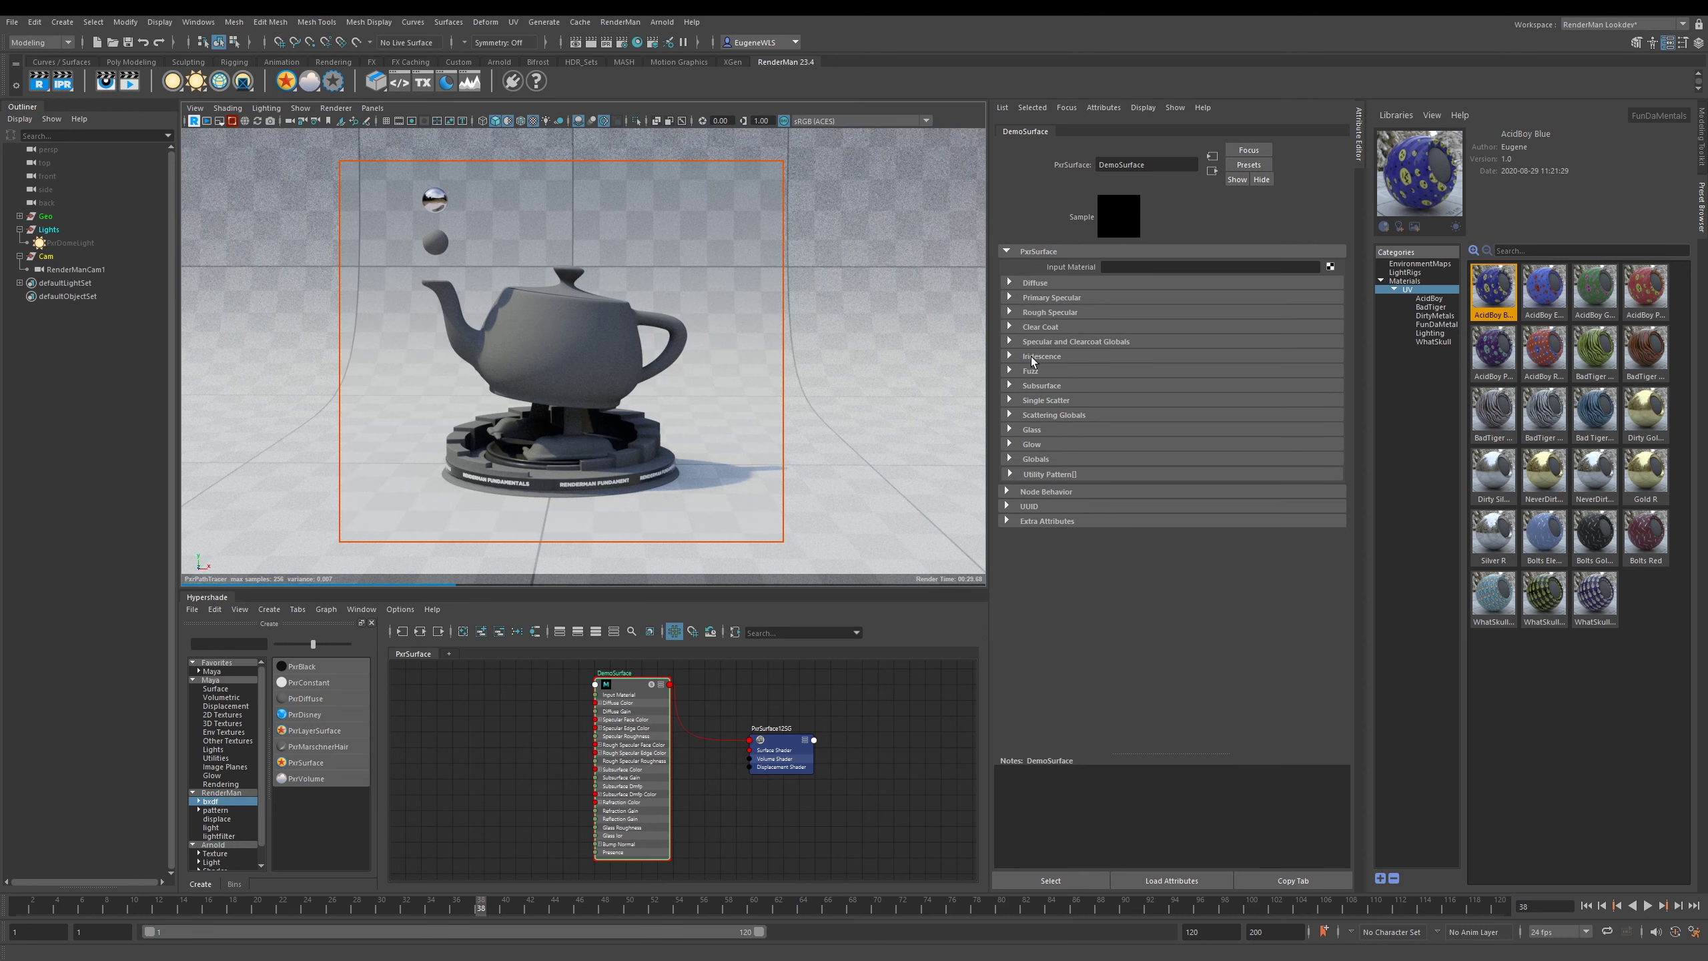
# Step: Expand the Iridescence section and pick an iridescence mode from its dropdown
pyautogui.click(1030, 356)
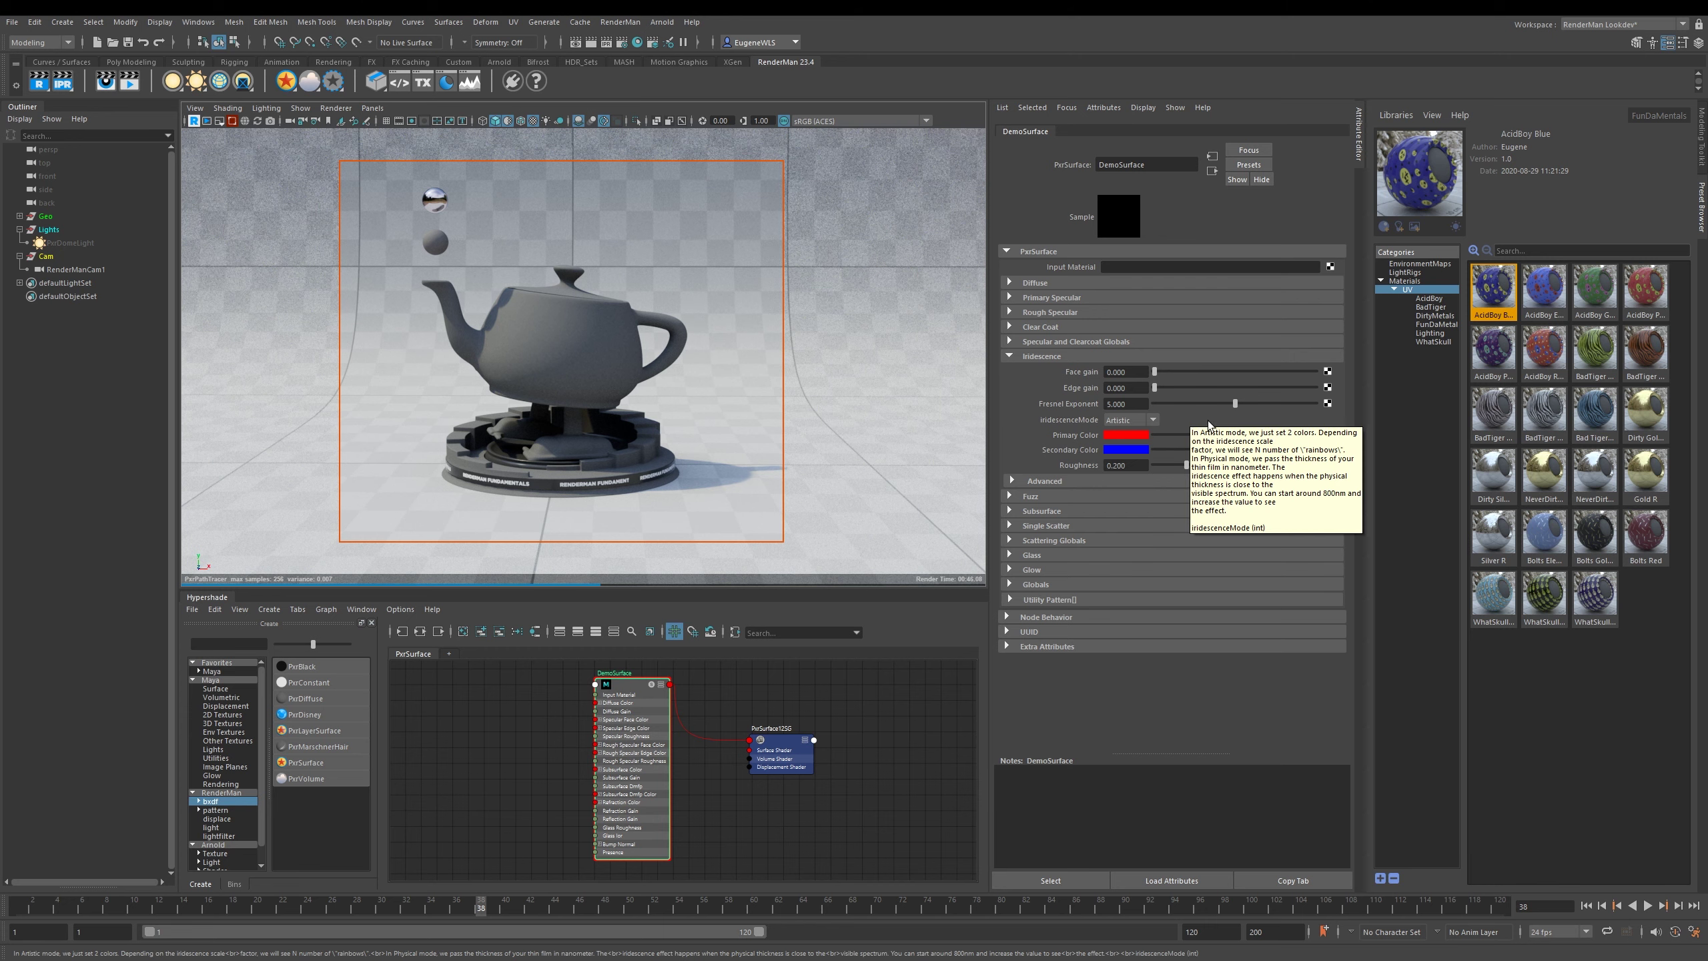
pyautogui.click(1145, 420)
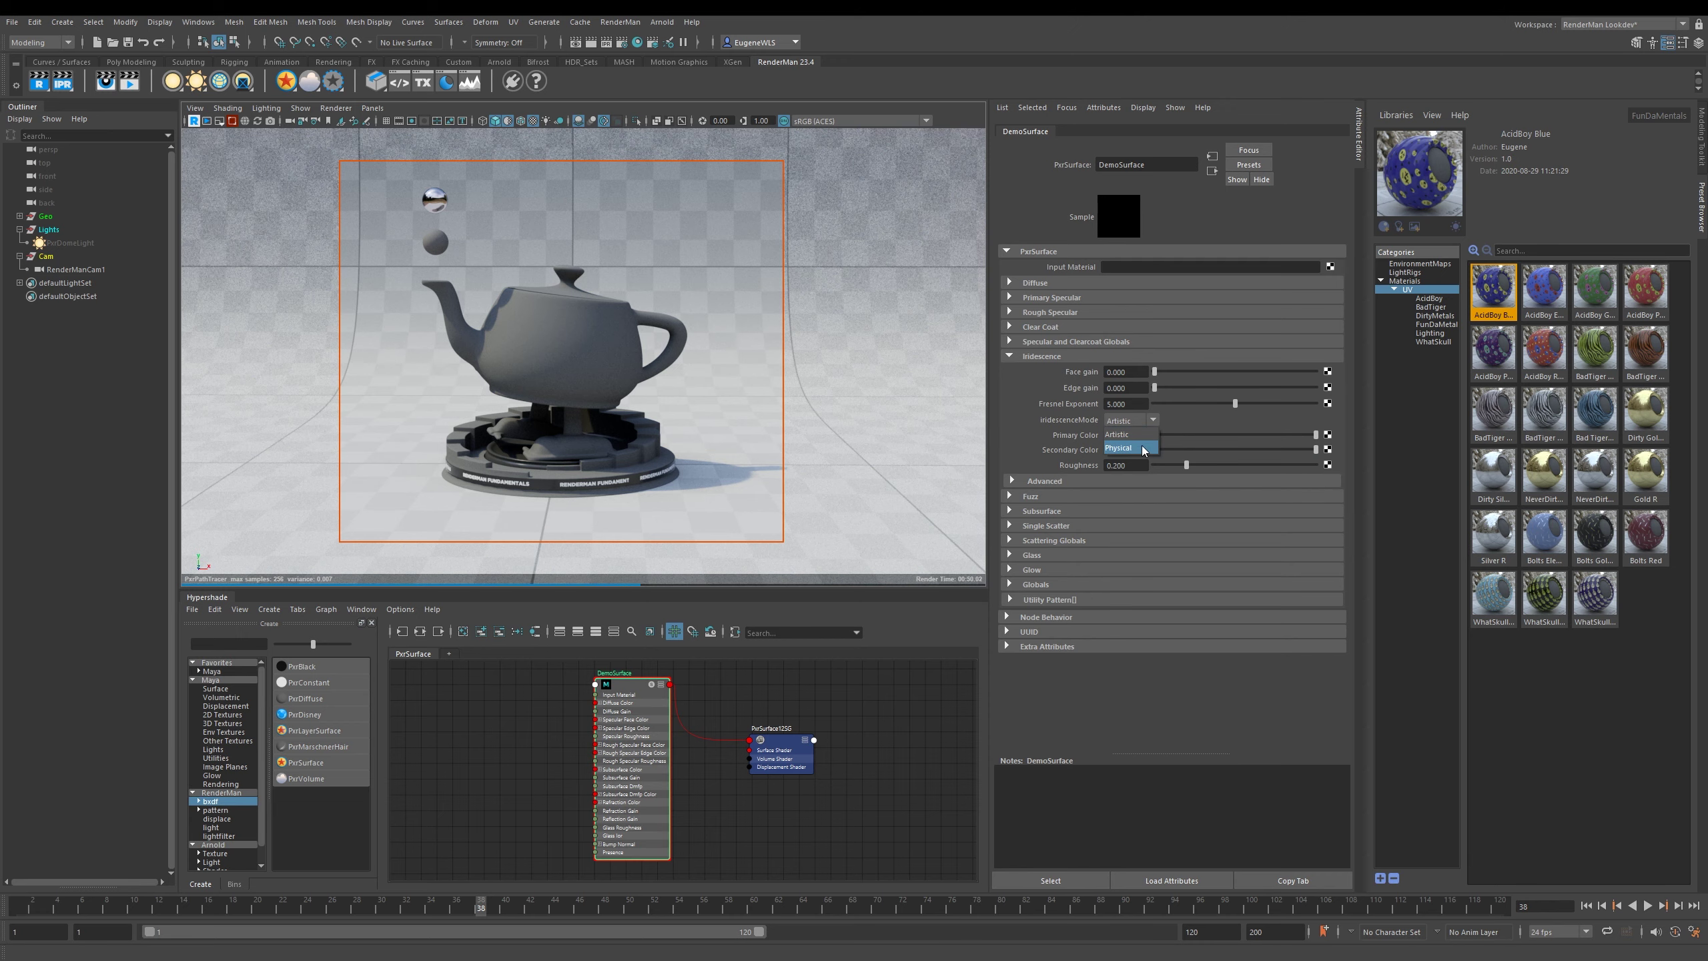
pyautogui.click(1188, 424)
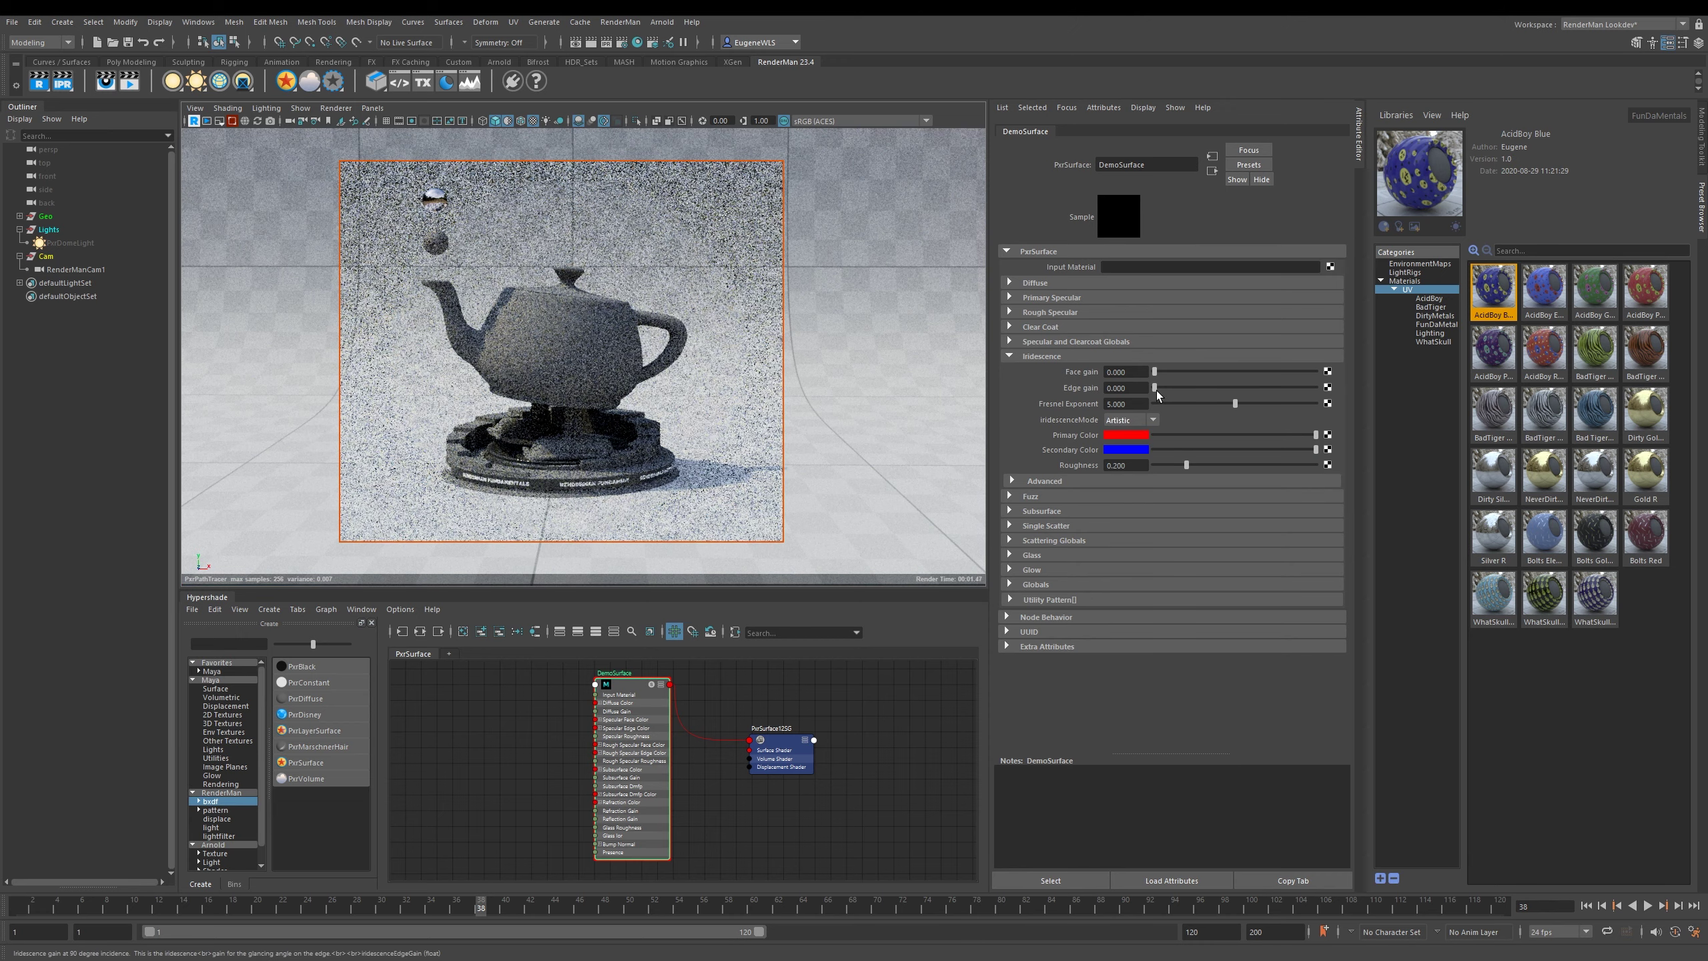
# Step: Give the teapot a red fuzz sheen at Gain 1 and Cone Angle 20, then reset the gain
pyautogui.click(1037, 357)
pyautogui.click(1035, 372)
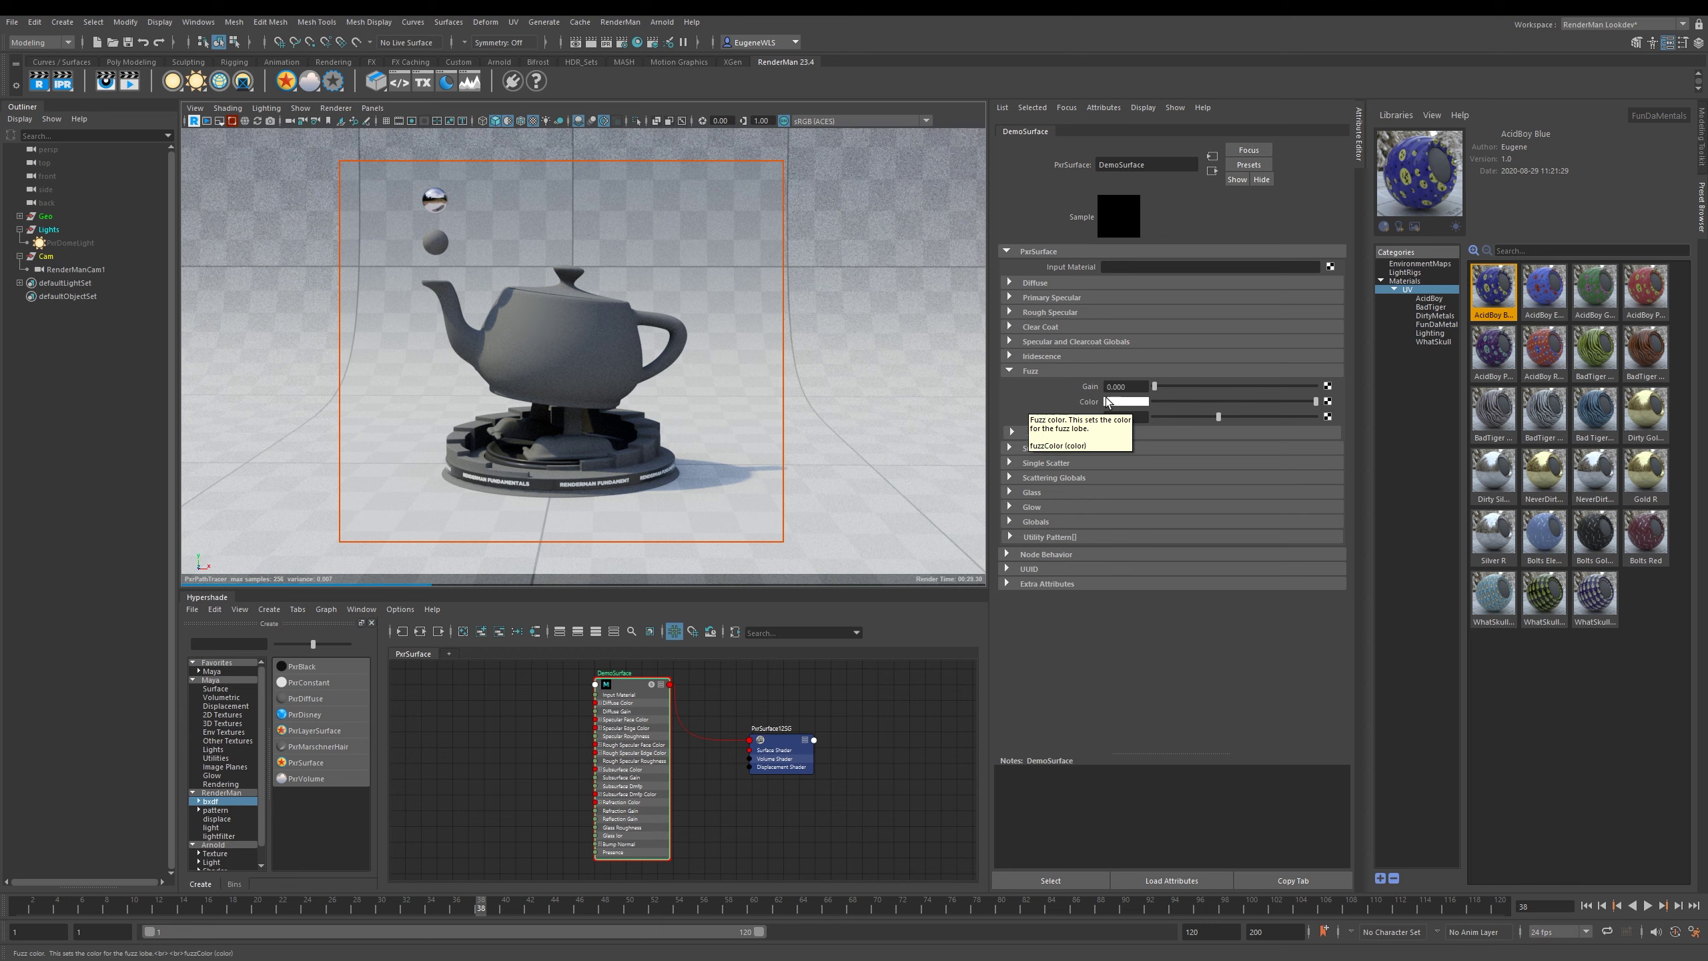
pyautogui.moveTo(1154, 386); pyautogui.dragTo(1316, 386)
pyautogui.click(1127, 401)
pyautogui.click(1252, 404)
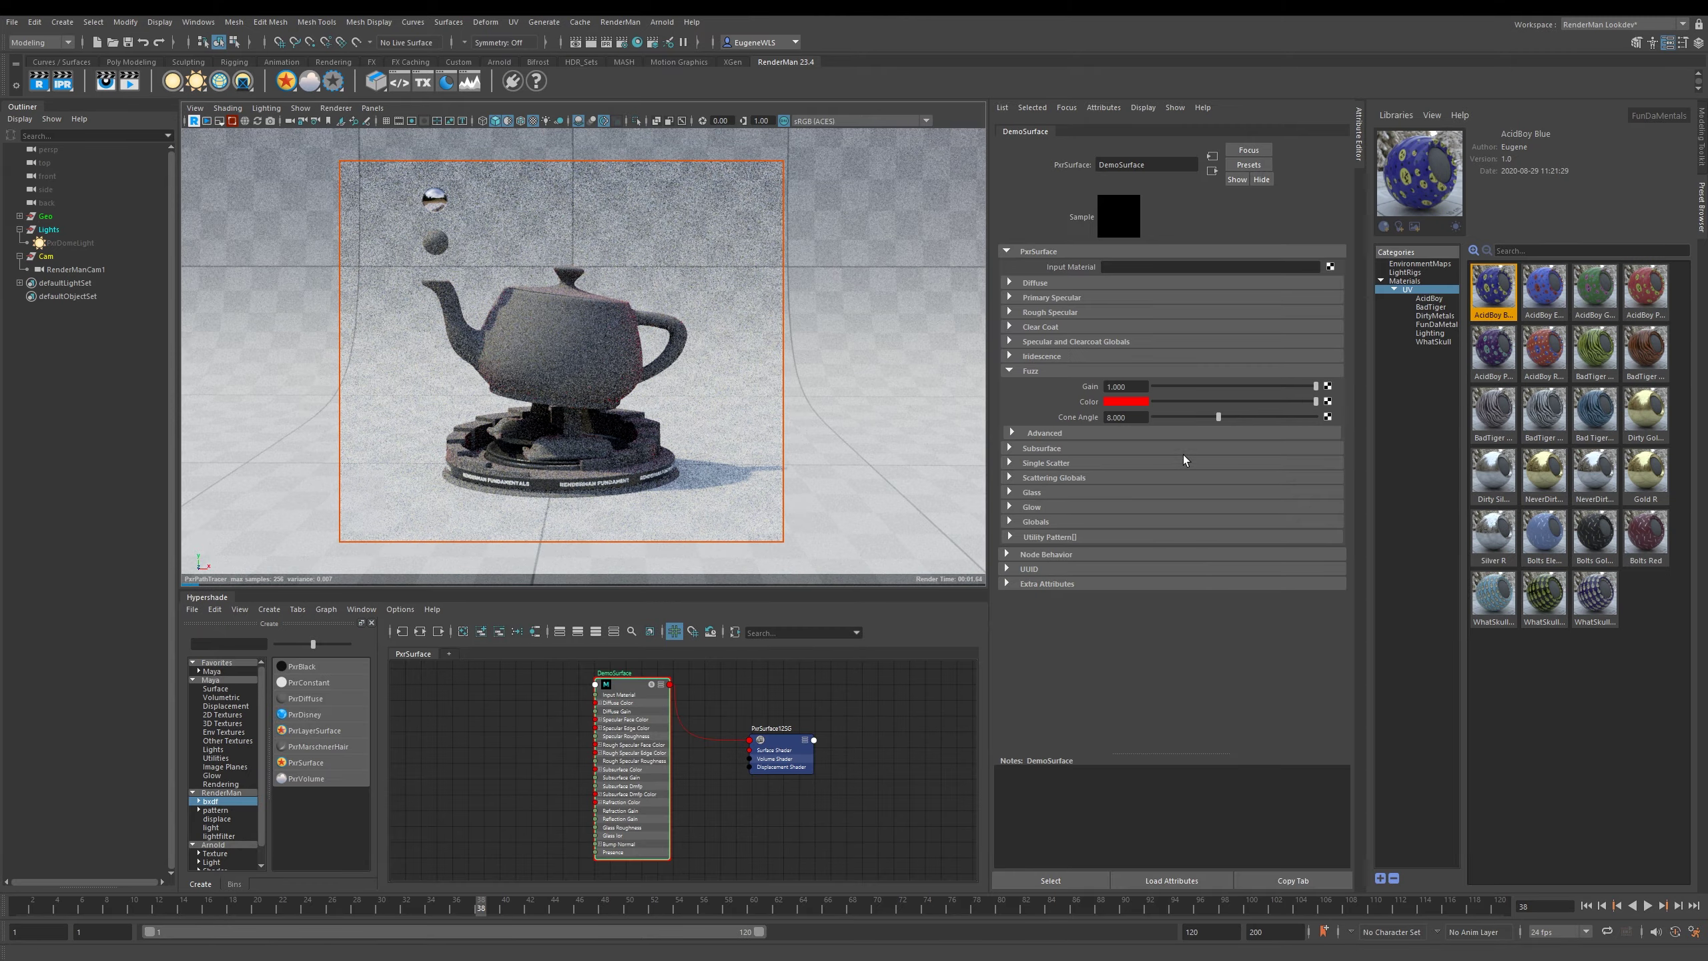
pyautogui.moveTo(1221, 416); pyautogui.dragTo(1328, 417)
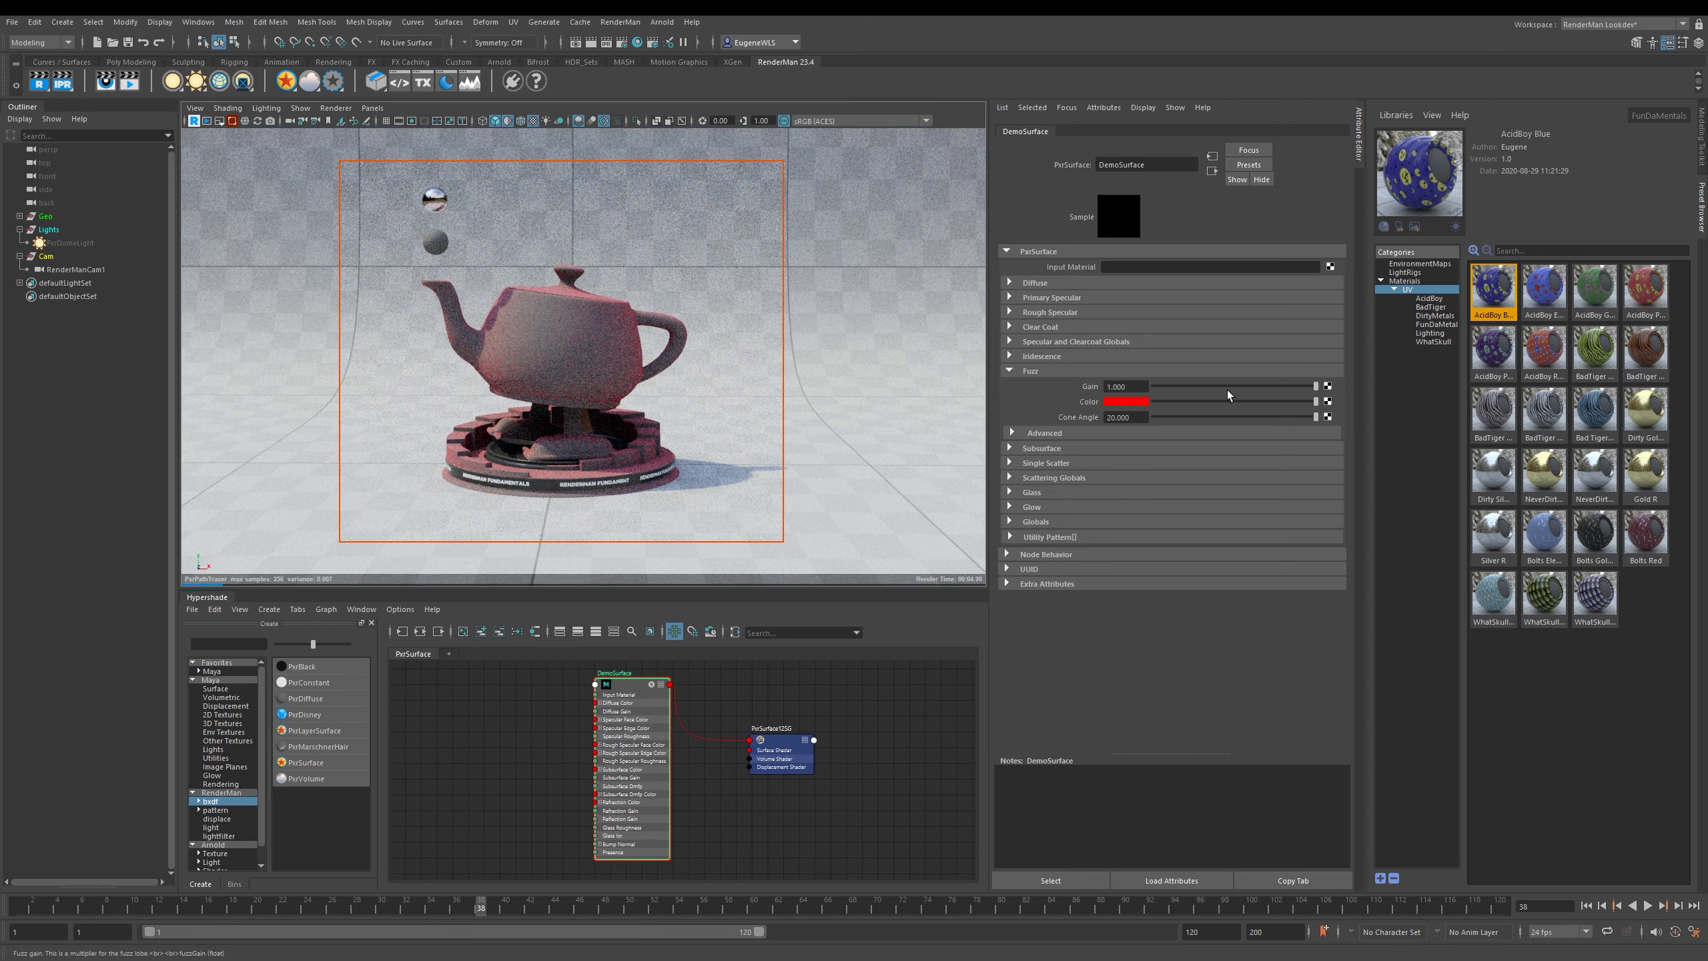
pyautogui.moveTo(1316, 387); pyautogui.dragTo(1152, 386)
pyautogui.click(1030, 371)
# Step: Expand Subsurface, inspect a value's reset option, then collapse the section
pyautogui.click(1042, 386)
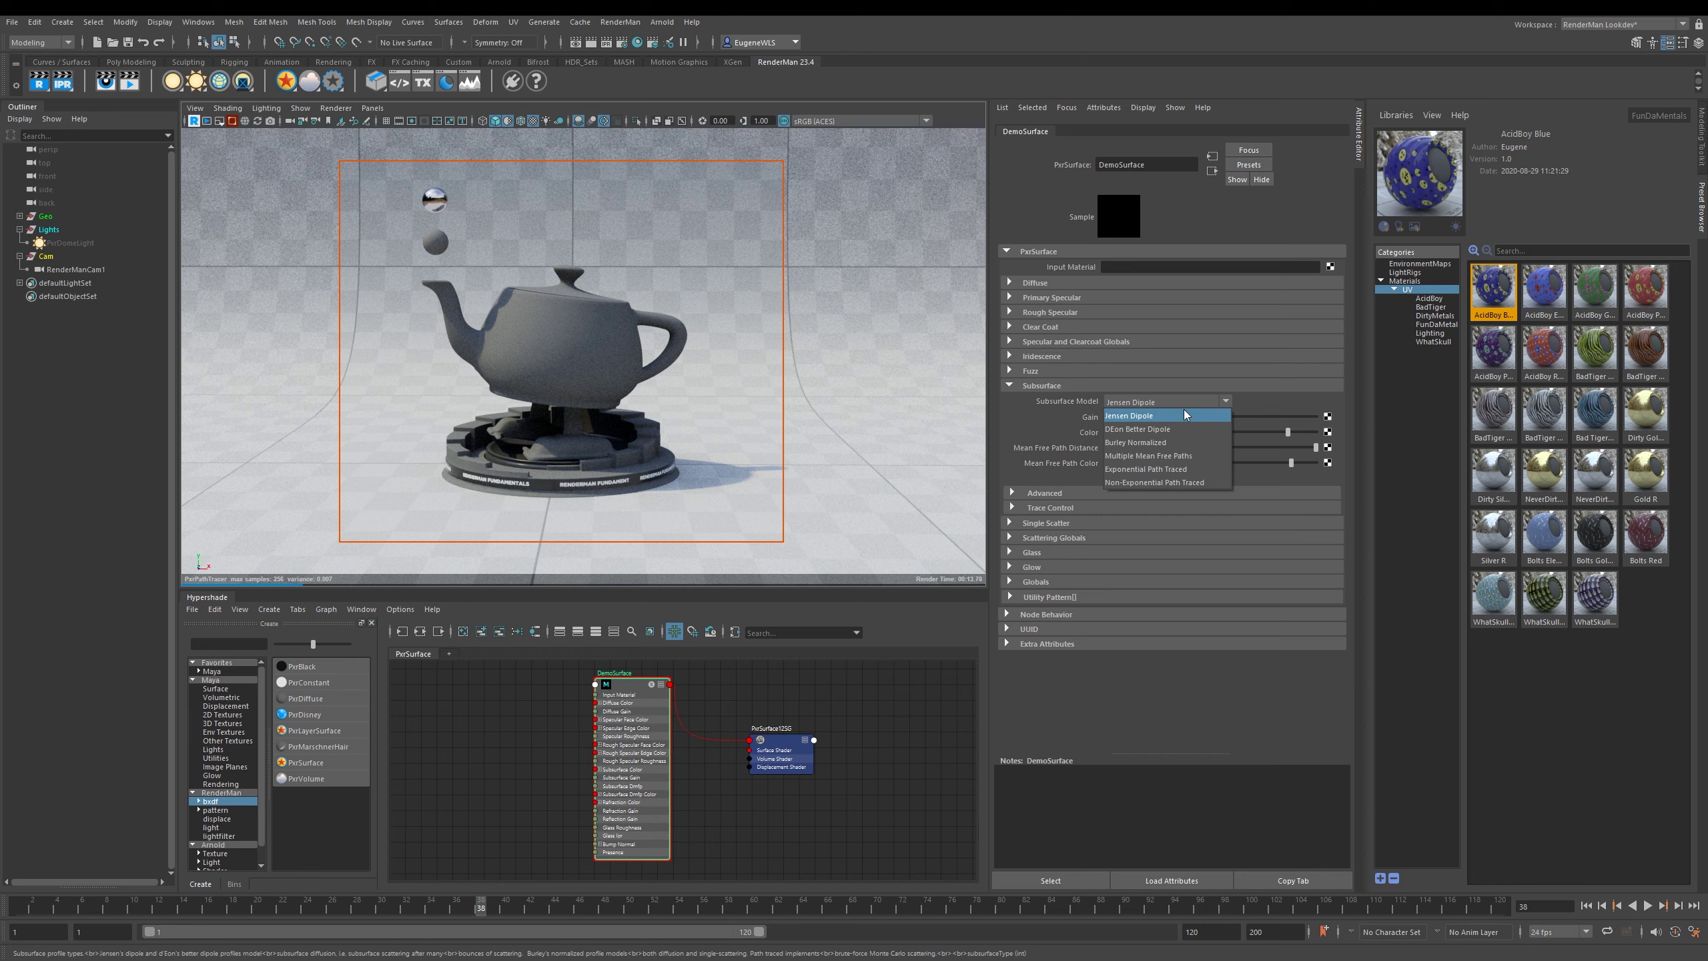
pyautogui.rightClick(1021, 418)
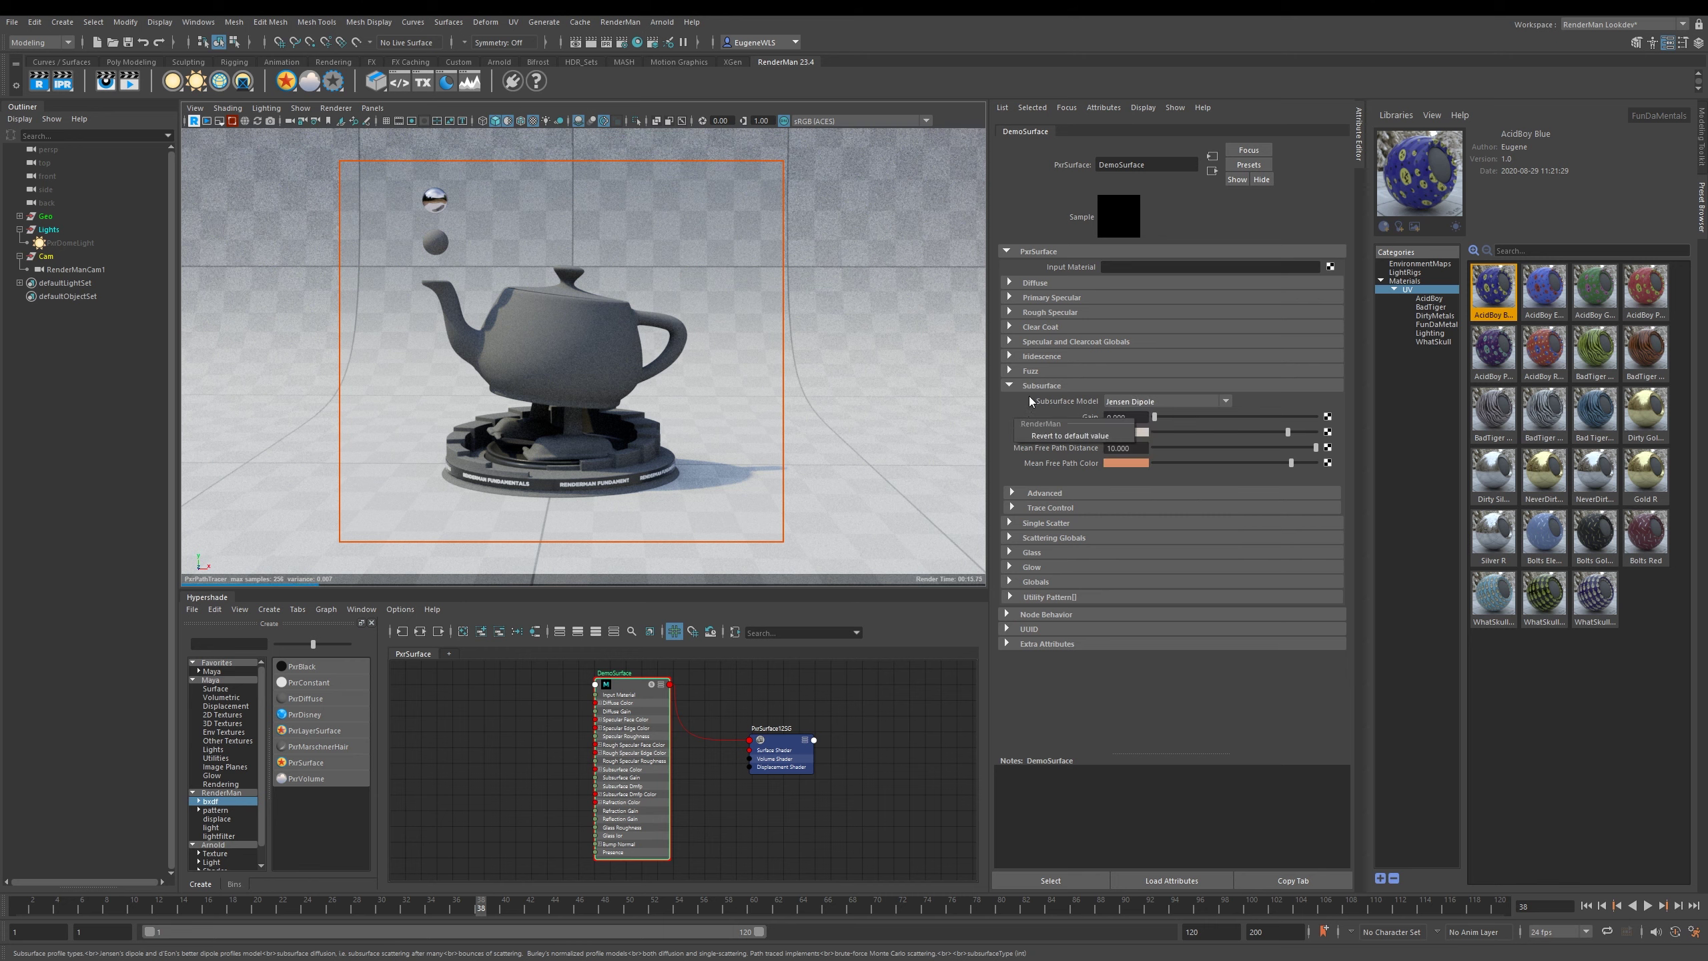
pyautogui.click(1033, 386)
pyautogui.click(1033, 386)
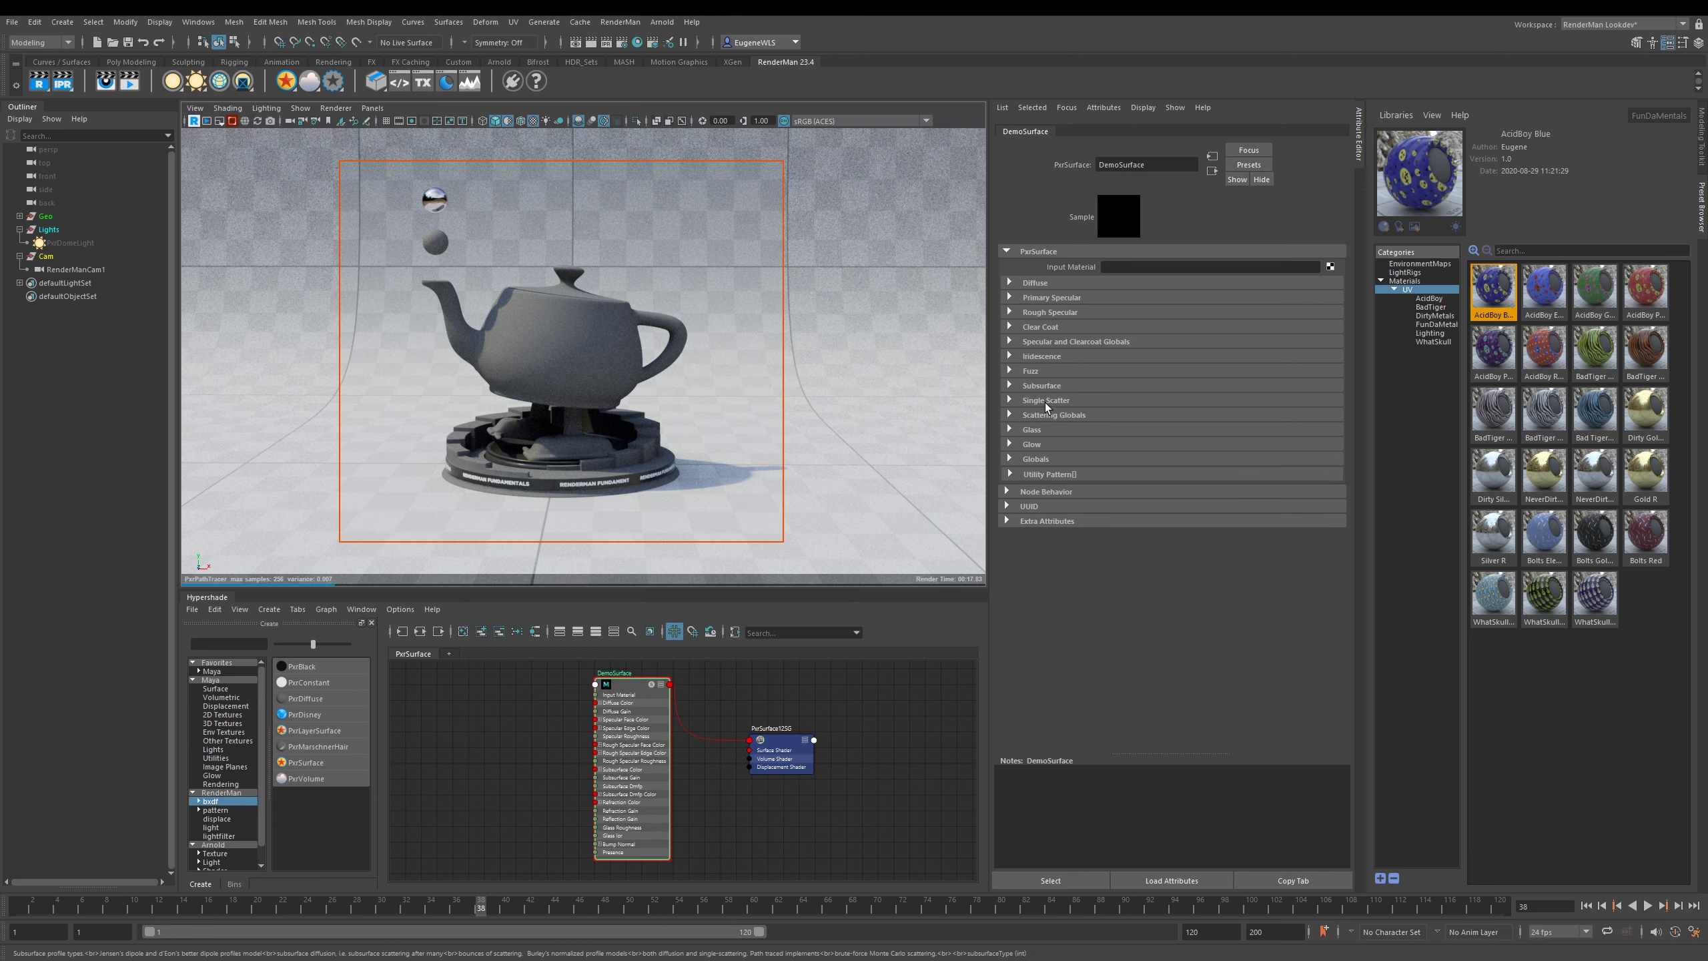
# Step: Raise the Single Scatter gain to 0.167
pyautogui.click(1046, 401)
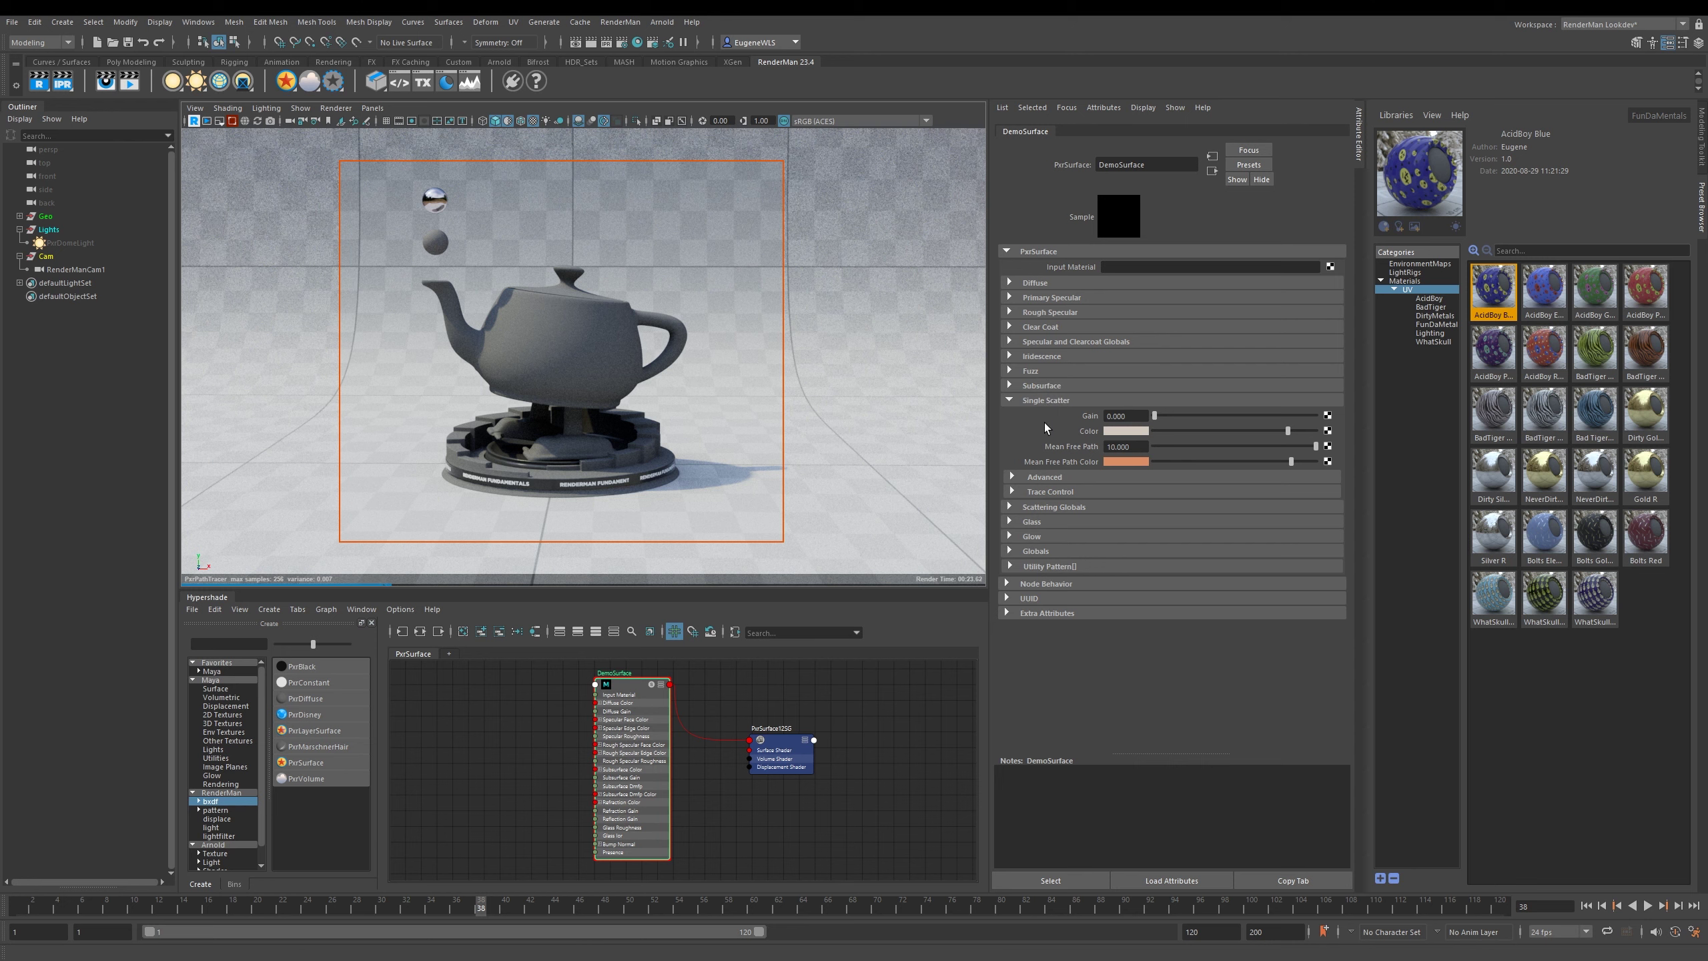
pyautogui.moveTo(1156, 415); pyautogui.dragTo(1181, 415)
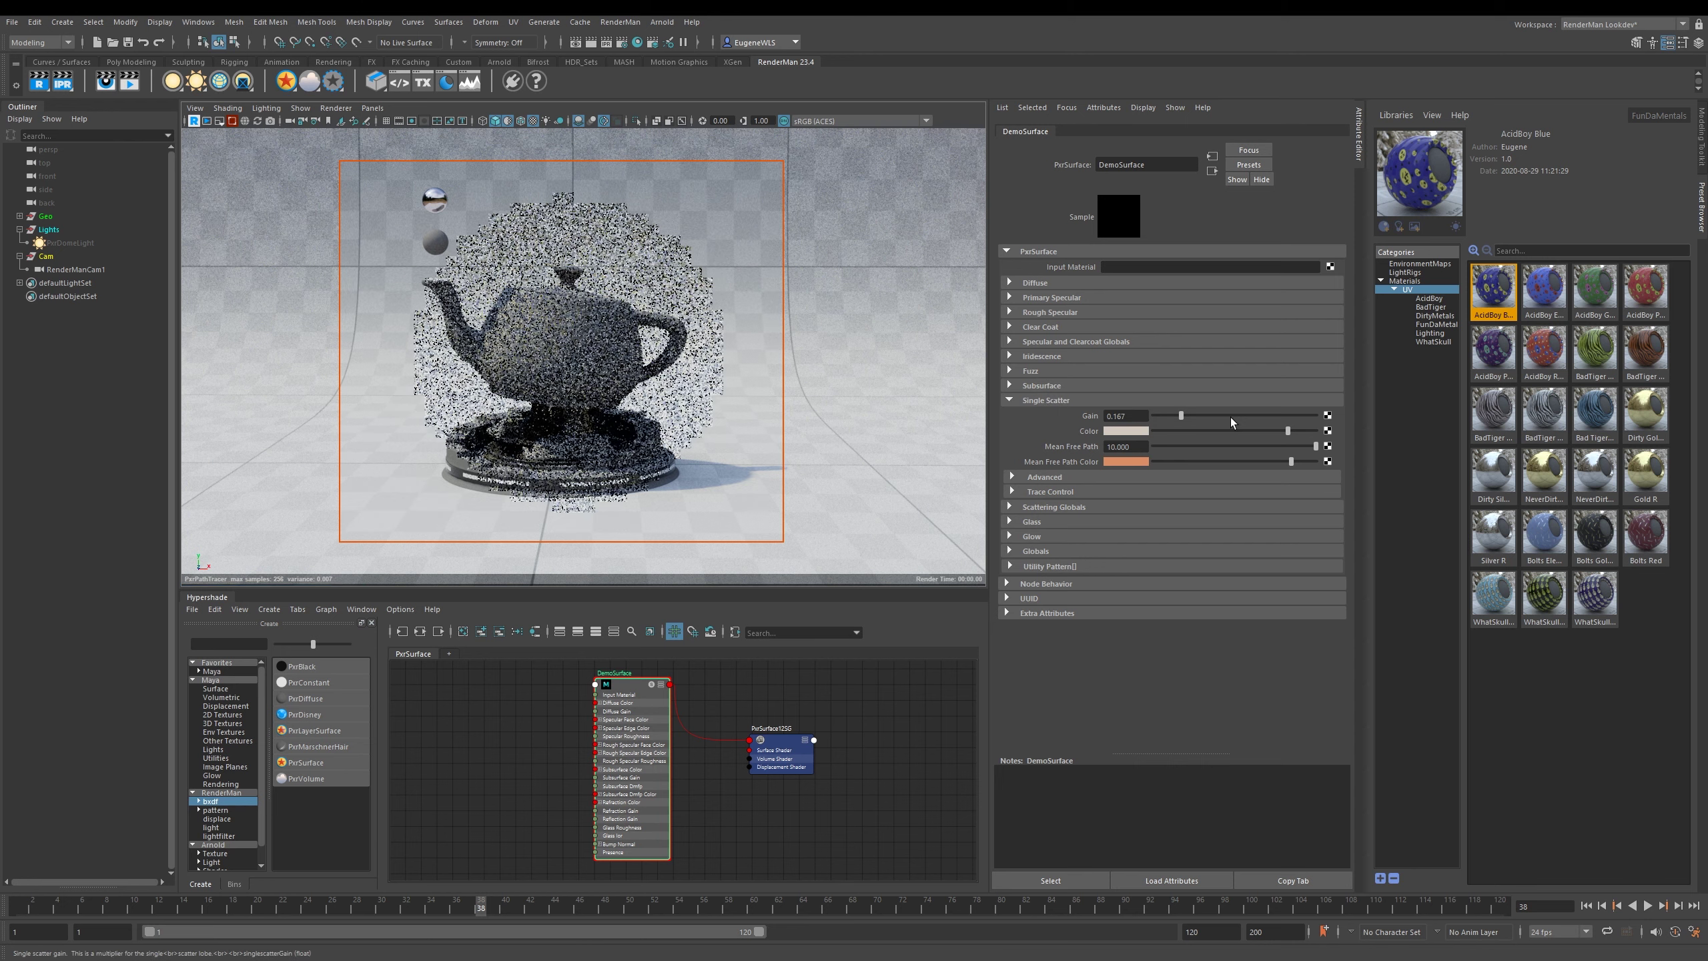
pyautogui.click(1046, 400)
# Step: Open the Glass and advanced glass settings and select the Refractive Index value 1.500
pyautogui.click(1032, 429)
pyautogui.click(1045, 524)
pyautogui.doubleClick(1127, 587)
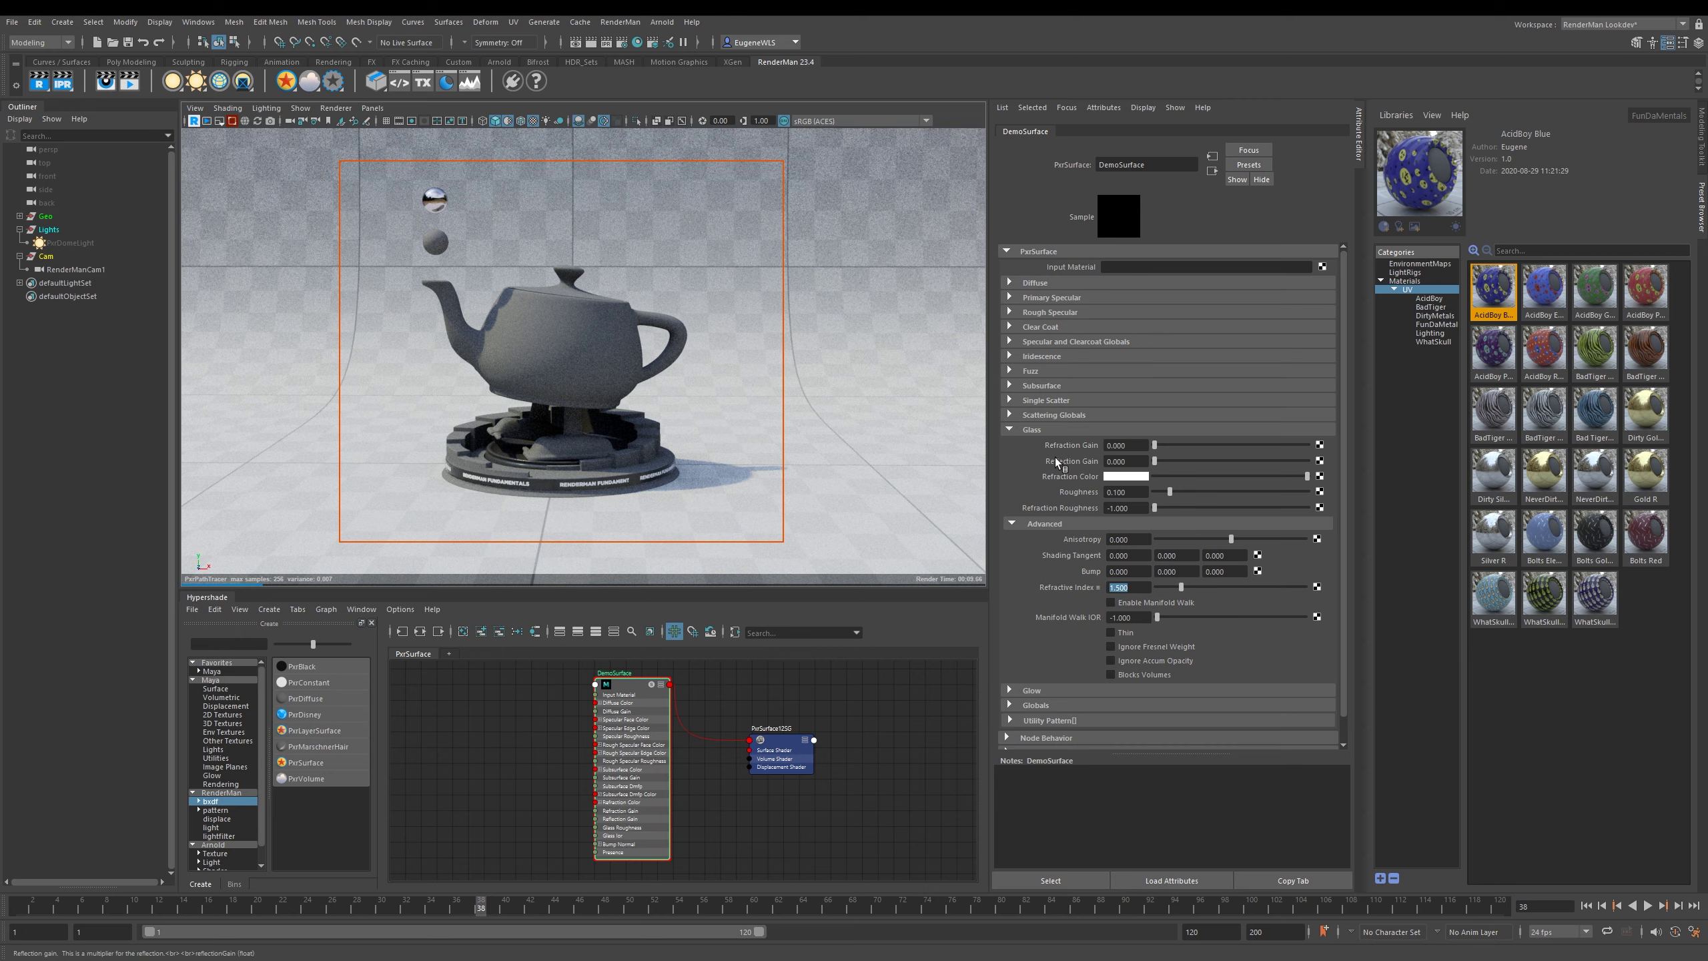
# Step: Make the teapot red thin glass: Refraction and Reflection Gain 1, Roughness 0.364, Thin enabled
pyautogui.moveTo(1155, 445); pyautogui.dragTo(1284, 446)
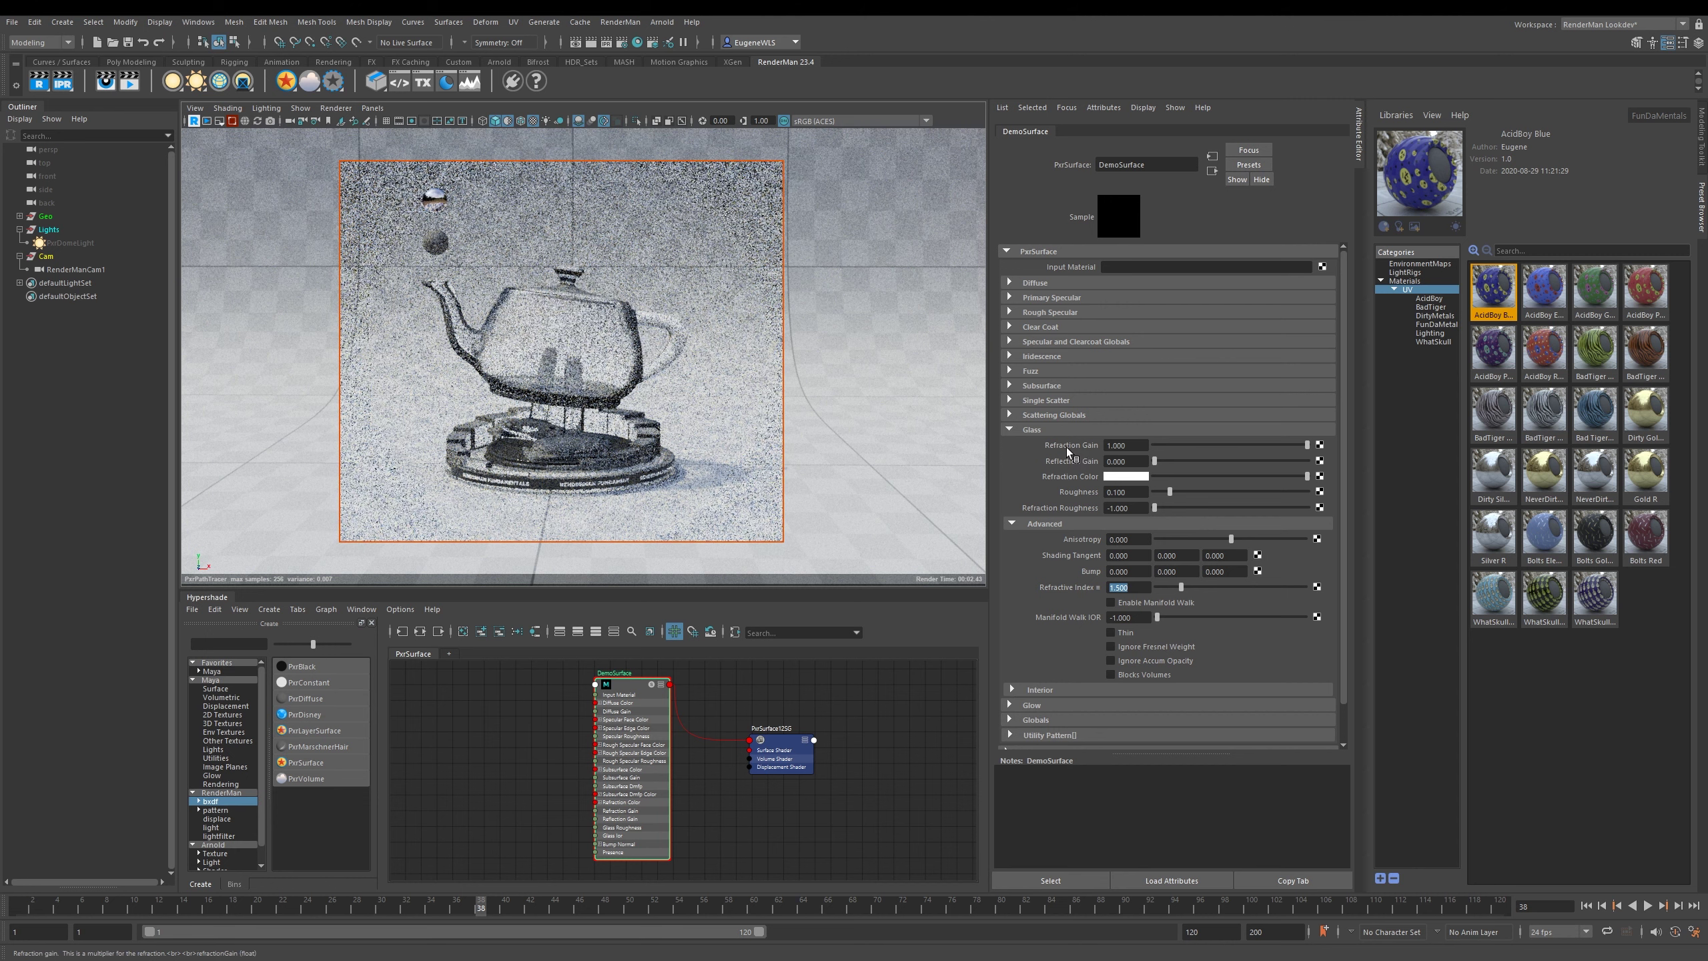
pyautogui.moveTo(1156, 463); pyautogui.dragTo(1307, 461)
pyautogui.click(1126, 475)
pyautogui.moveTo(1170, 492); pyautogui.dragTo(1209, 492)
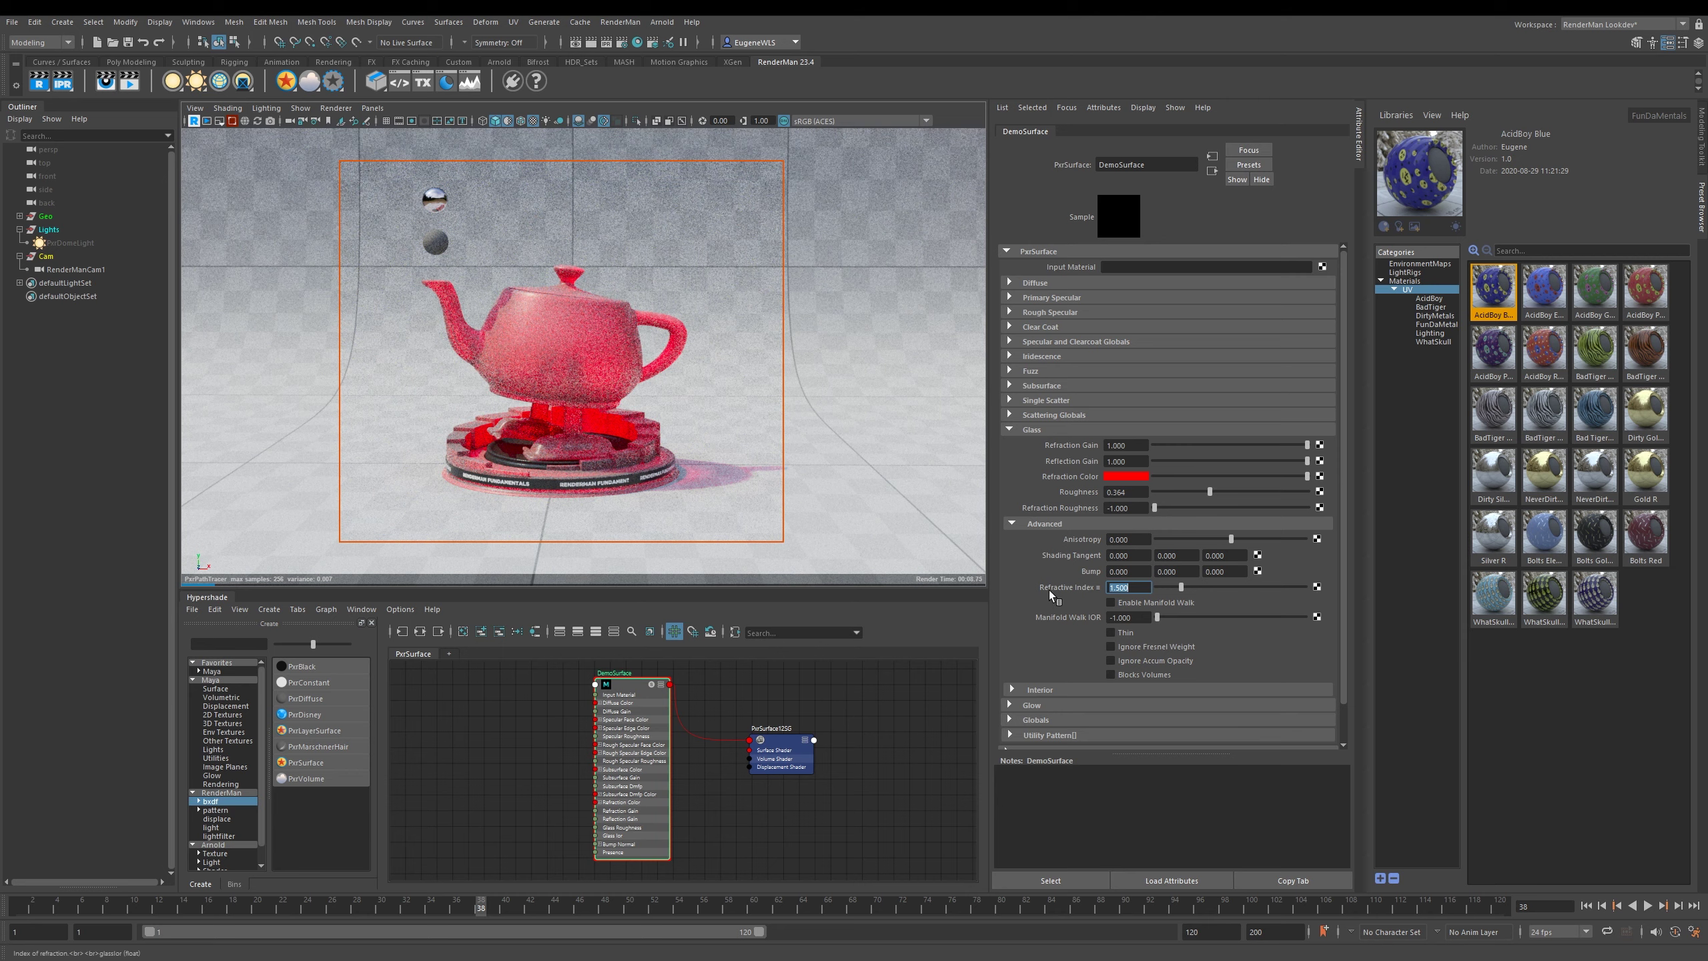
pyautogui.click(1126, 634)
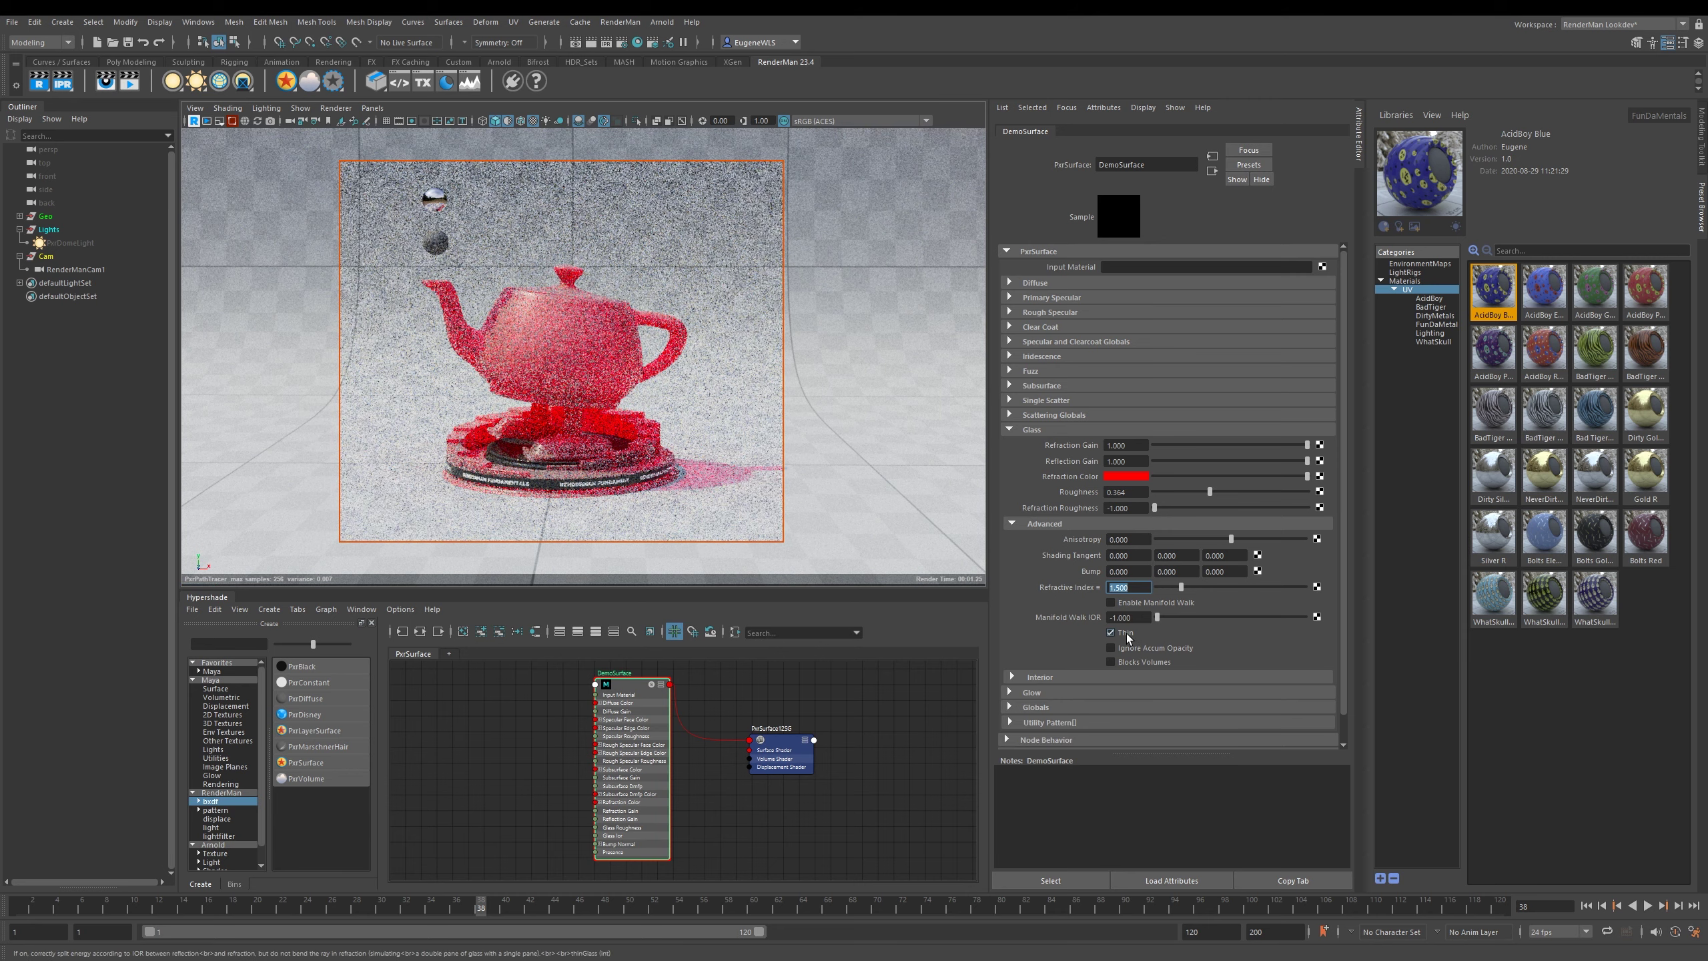
pyautogui.click(1009, 430)
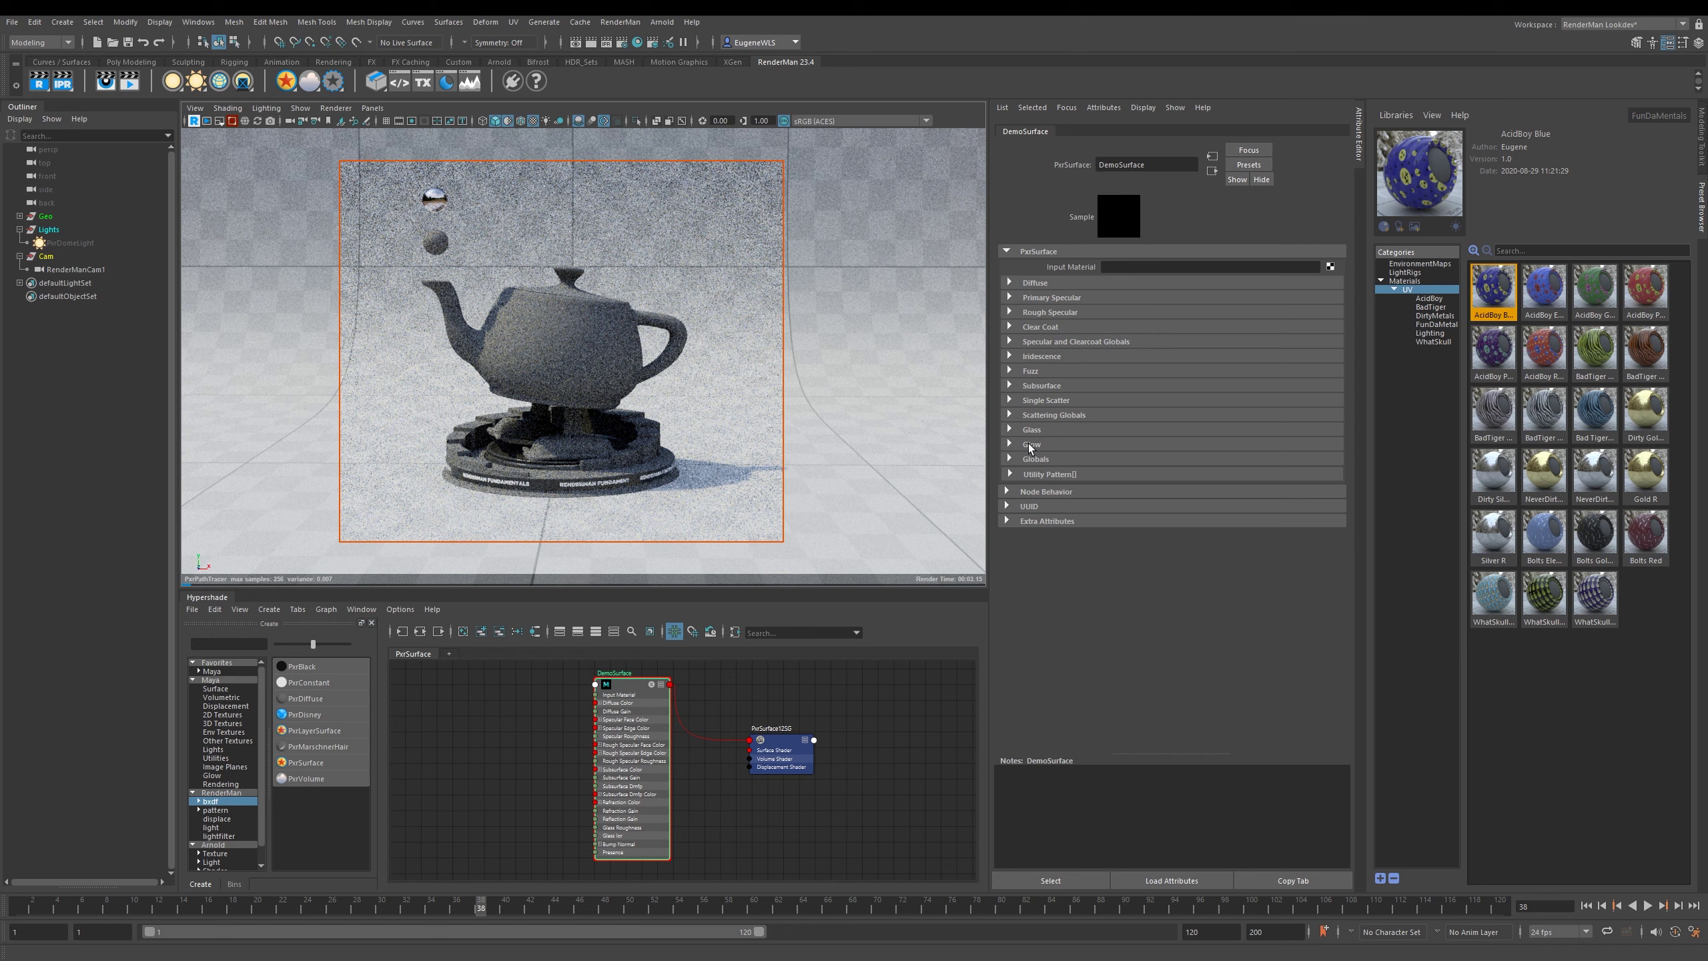
# Step: Expand Glow and set its Gain to 1.000 with a red Glow Color
pyautogui.click(1032, 445)
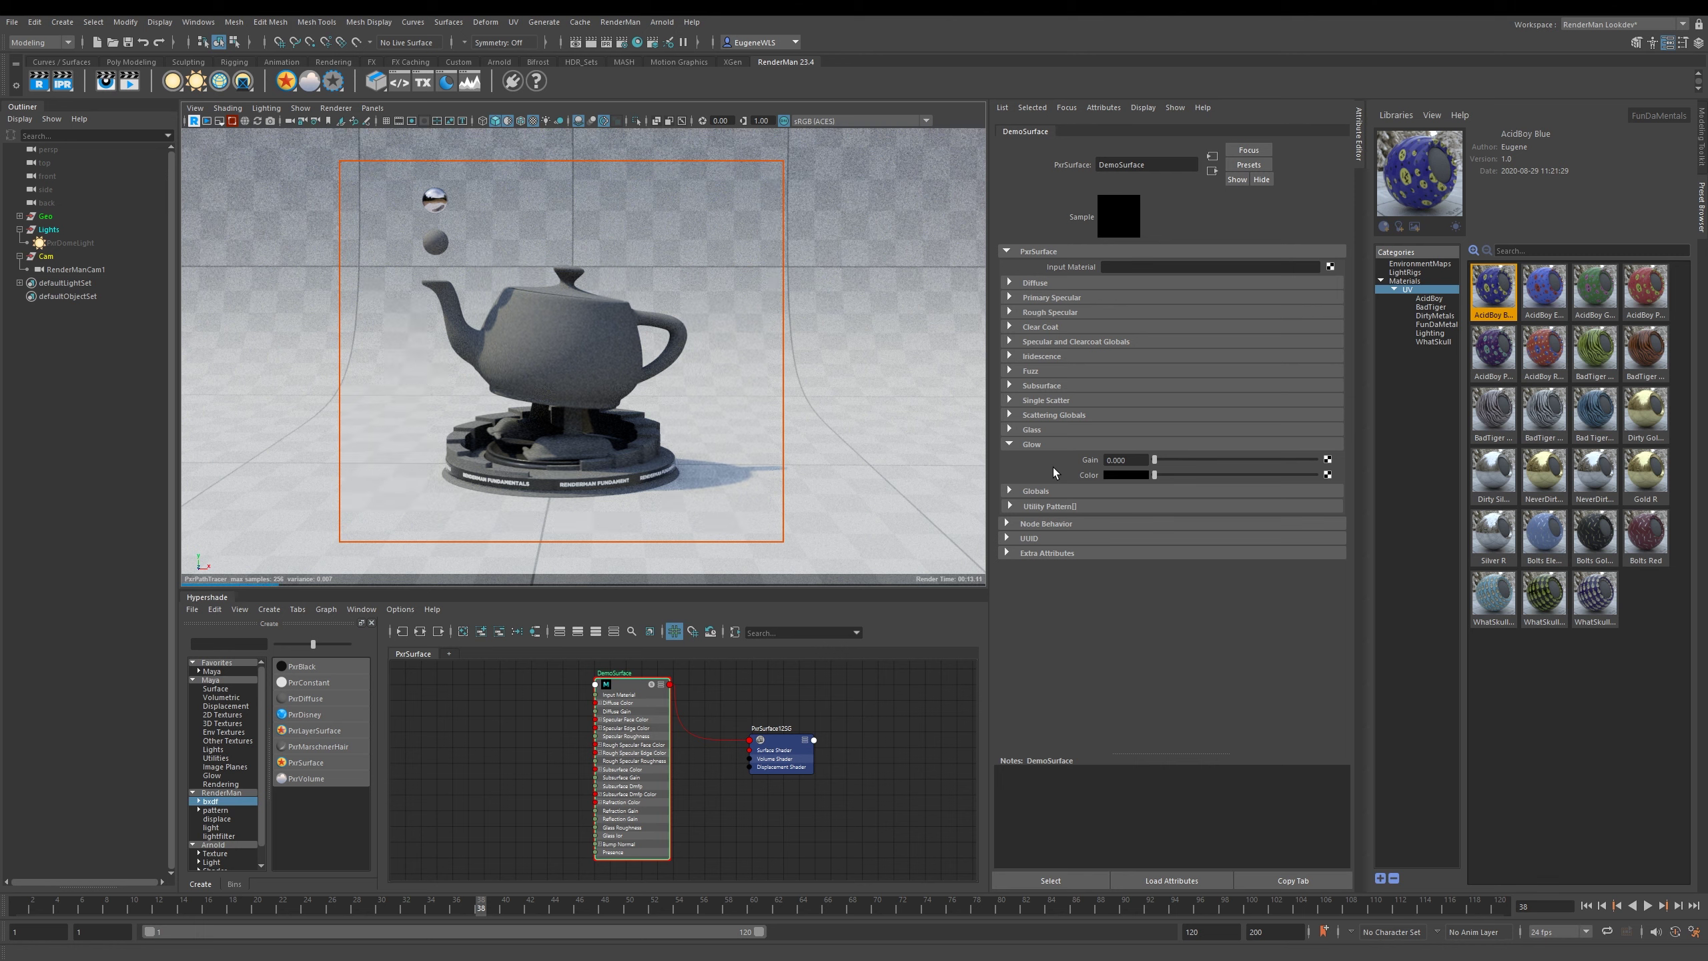
pyautogui.moveTo(1155, 460); pyautogui.dragTo(1316, 460)
pyautogui.click(1126, 474)
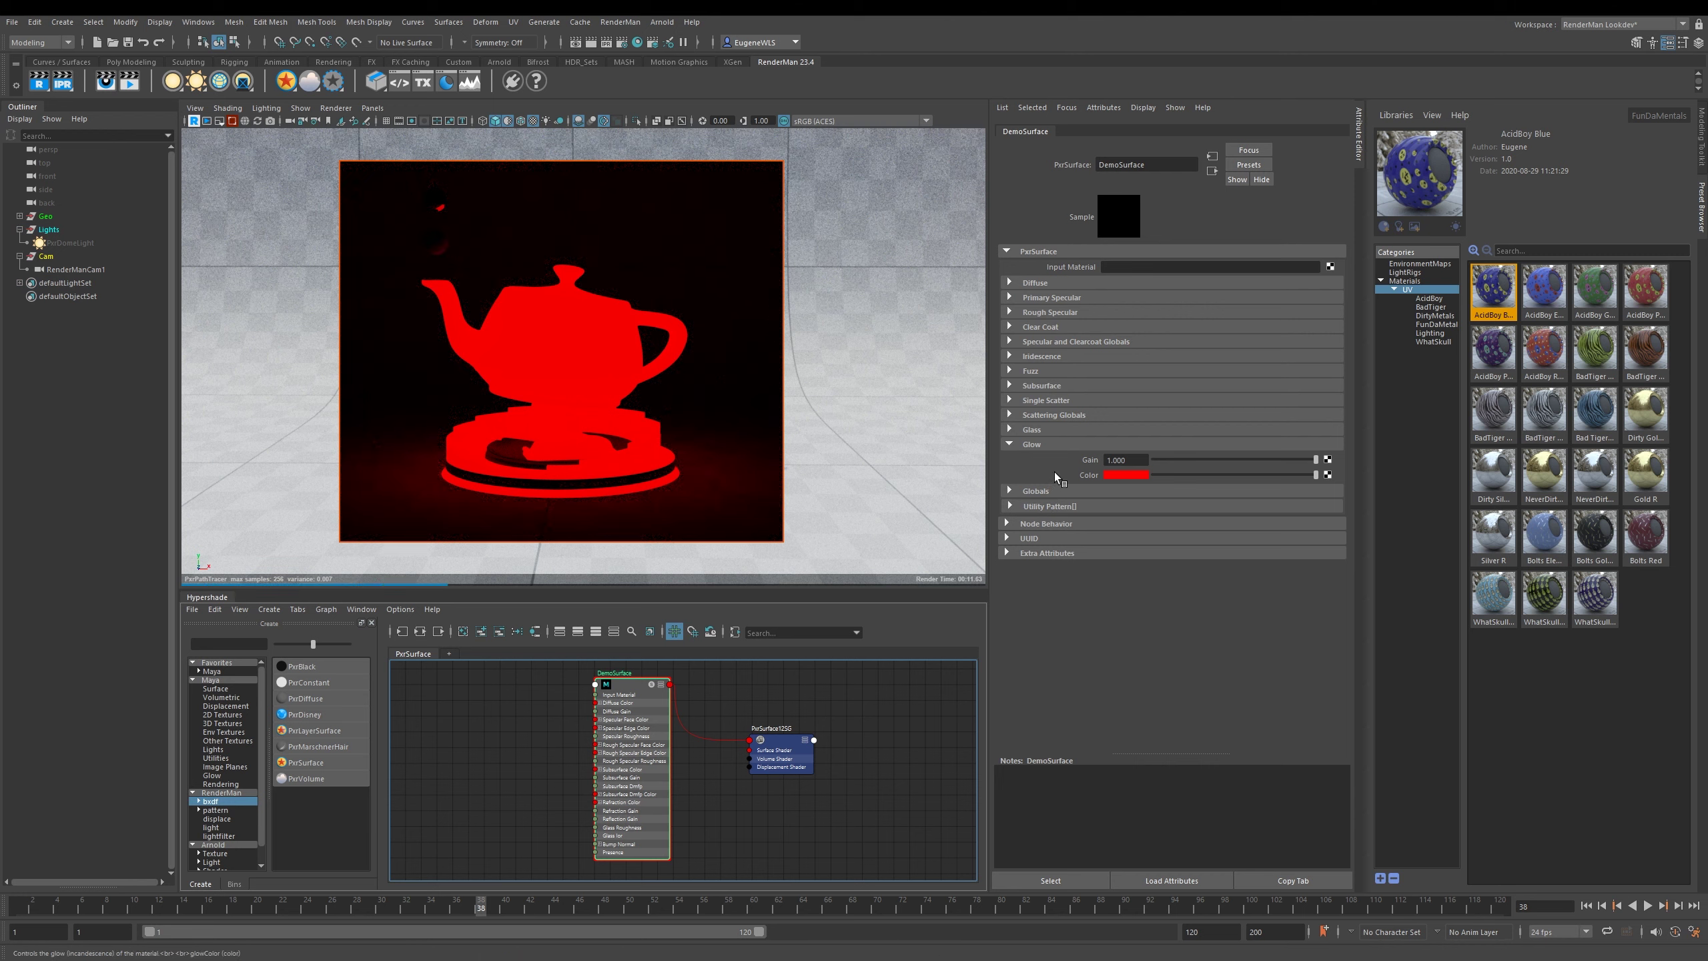
pyautogui.click(1066, 491)
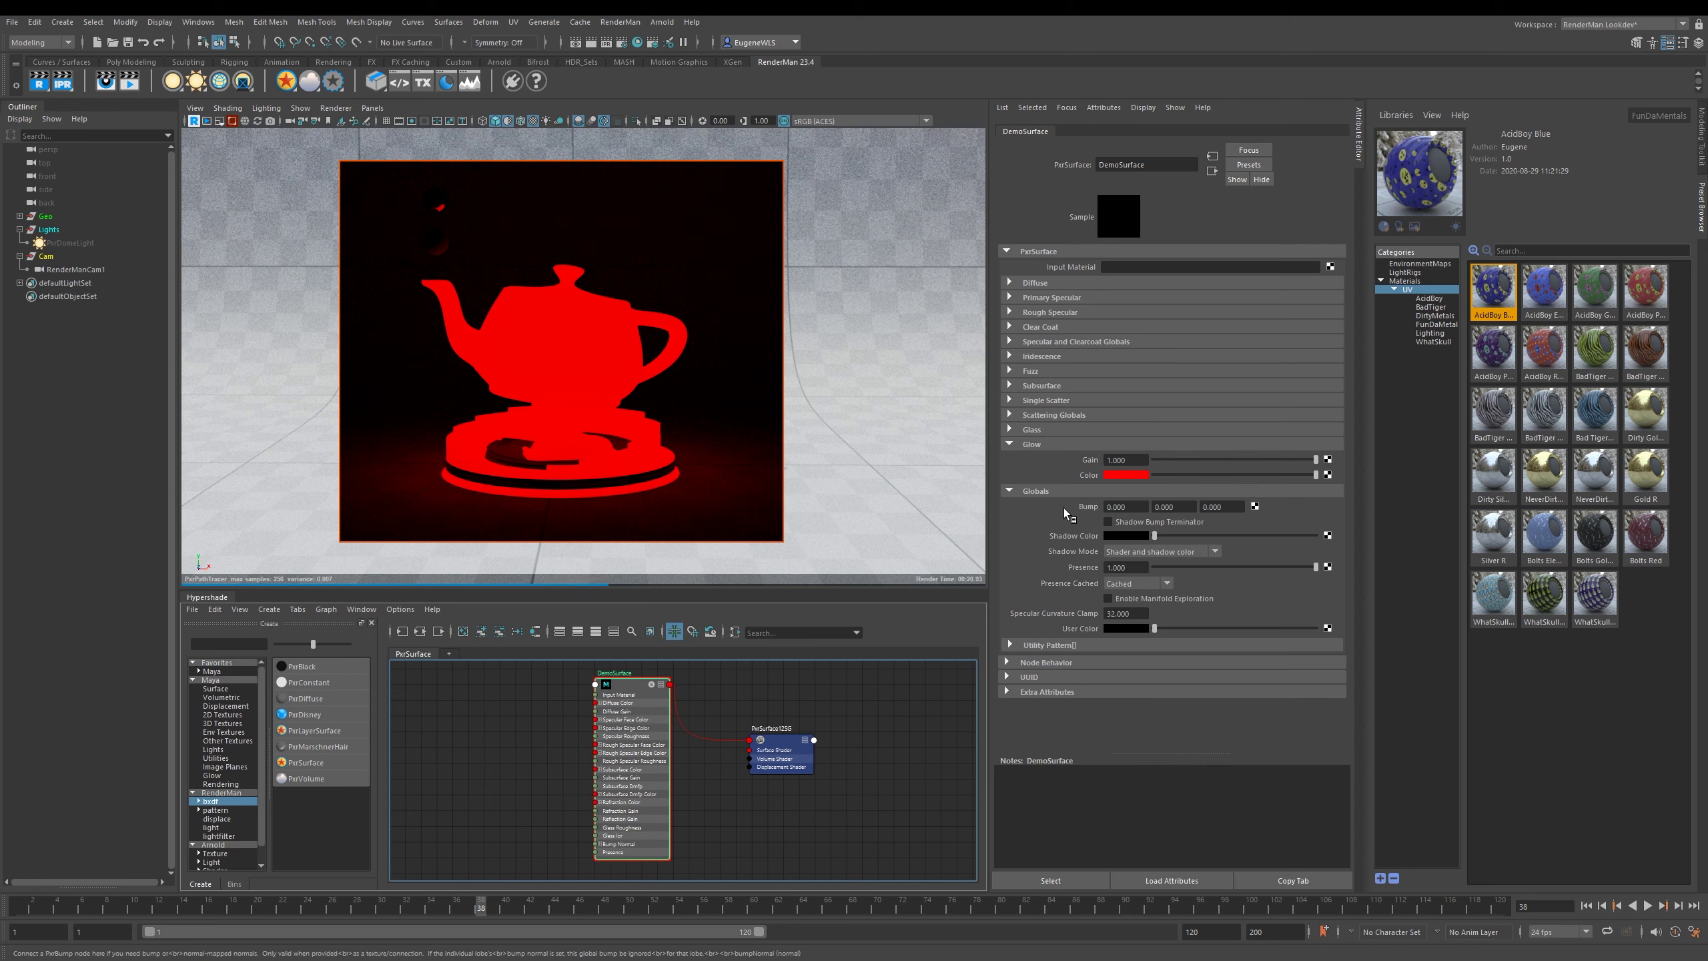
# Step: Drag the Bump slider in the Globals settings down to 0.000
pyautogui.moveTo(1256, 506); pyautogui.dragTo(1064, 510, button='middle')
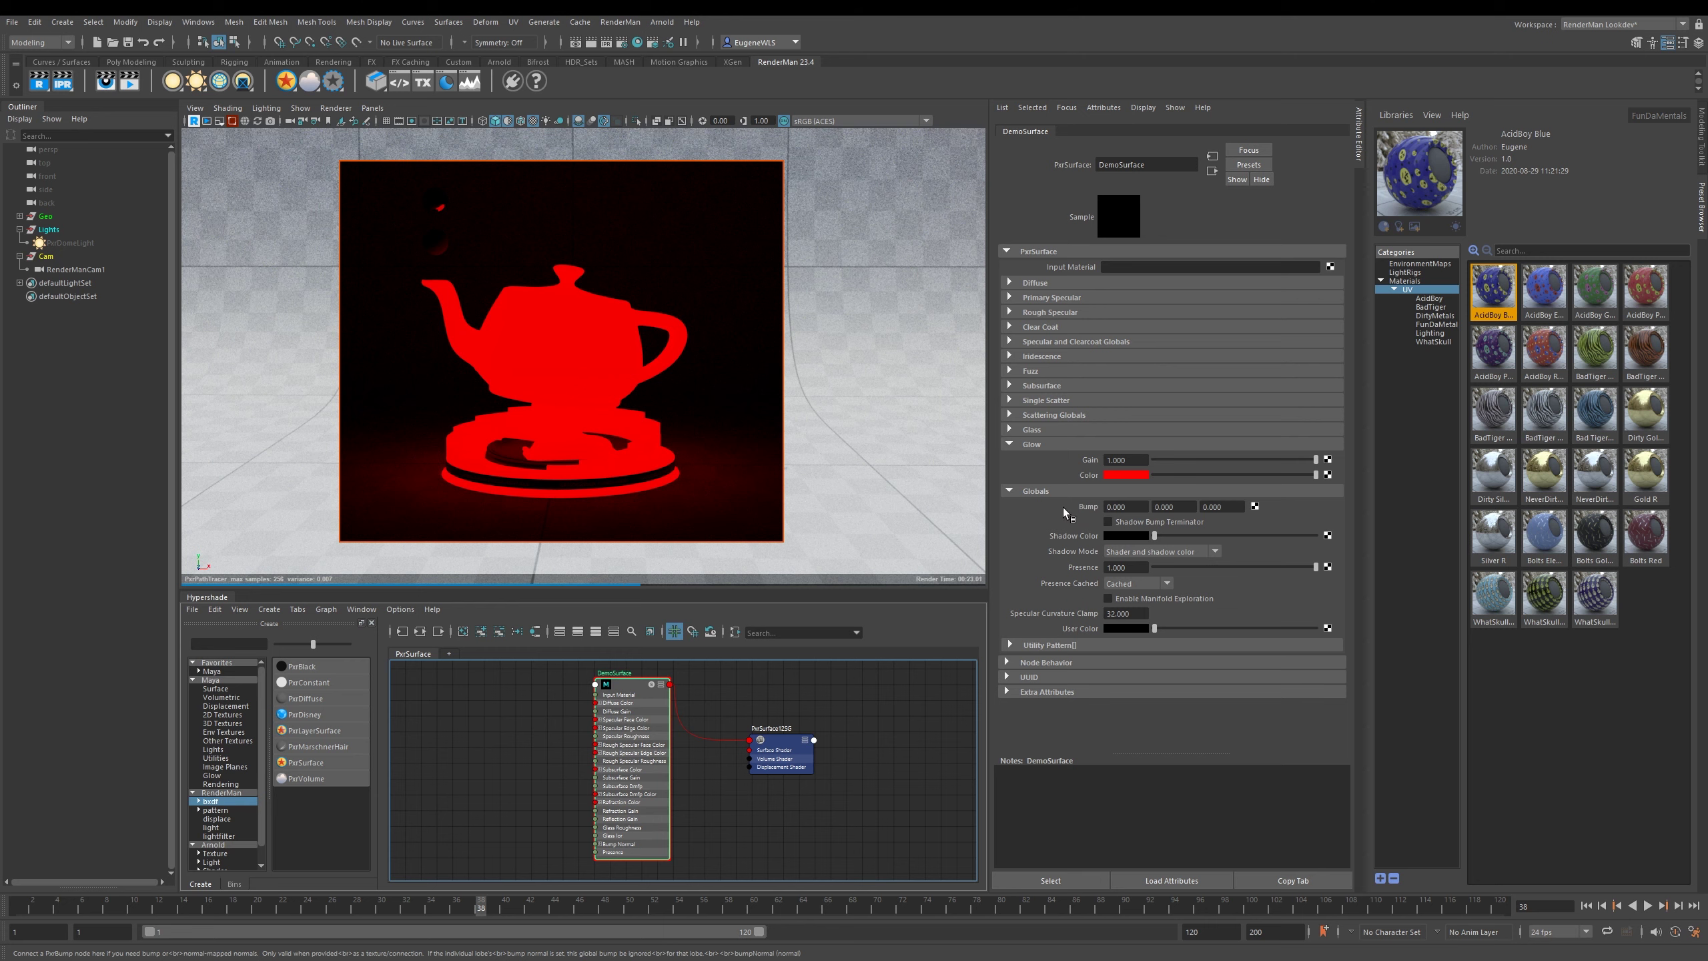